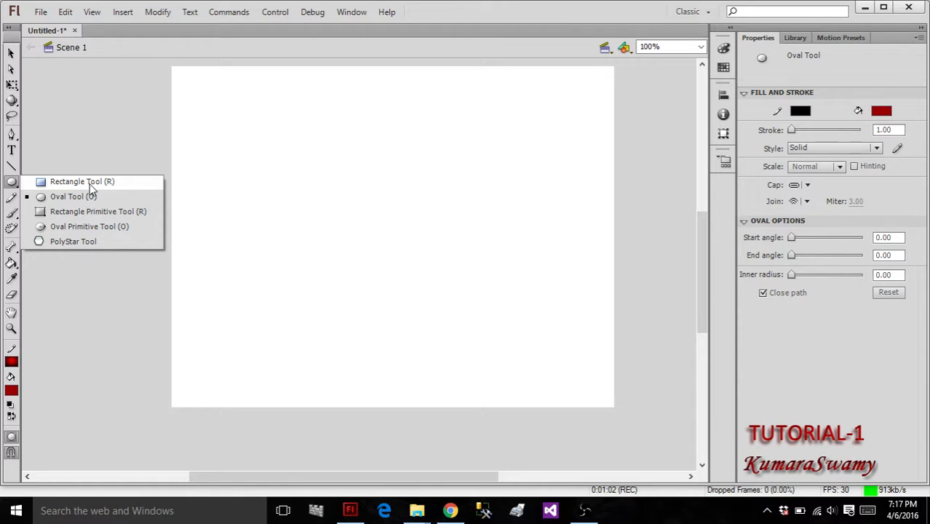
{"action": "left_click", "coordinate": [82, 182]}
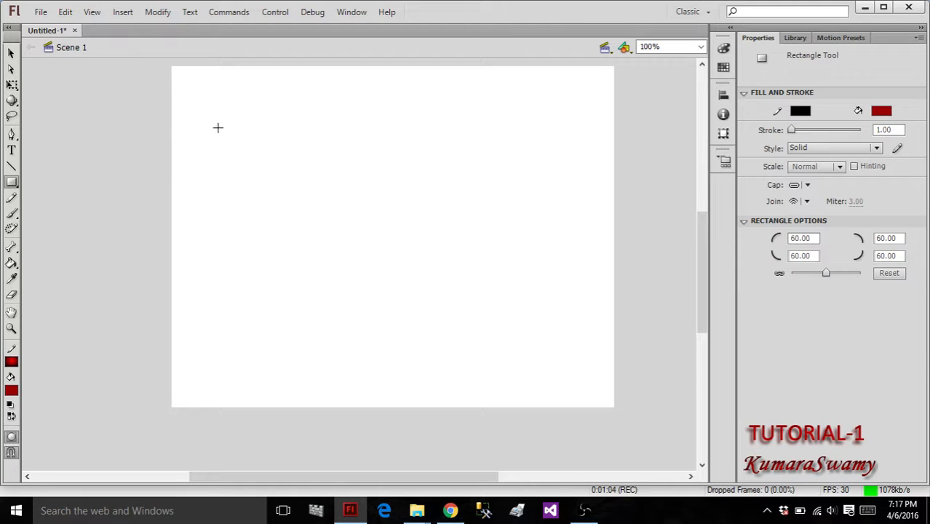
{"action": "left_click_drag", "start_coordinate": [201, 92], "coordinate": [265, 132]}
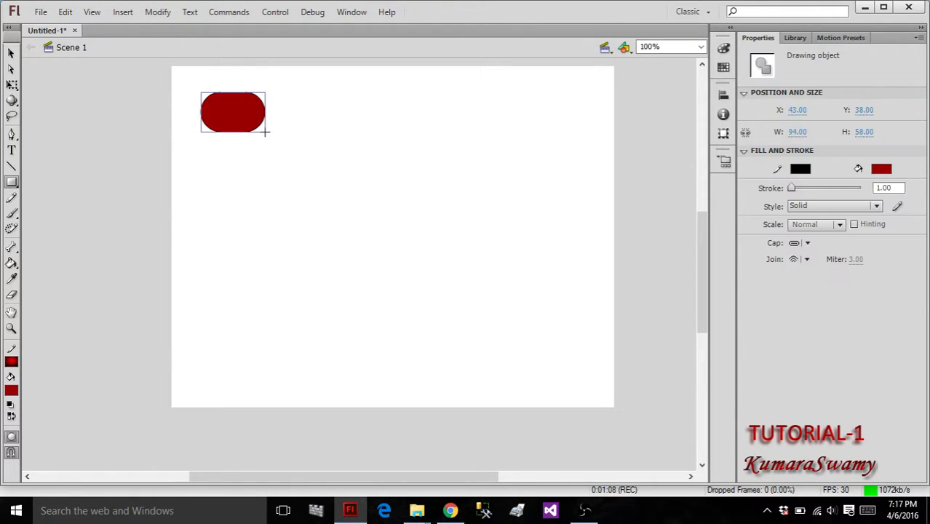
{"action": "key", "text": "ctrl+z"}
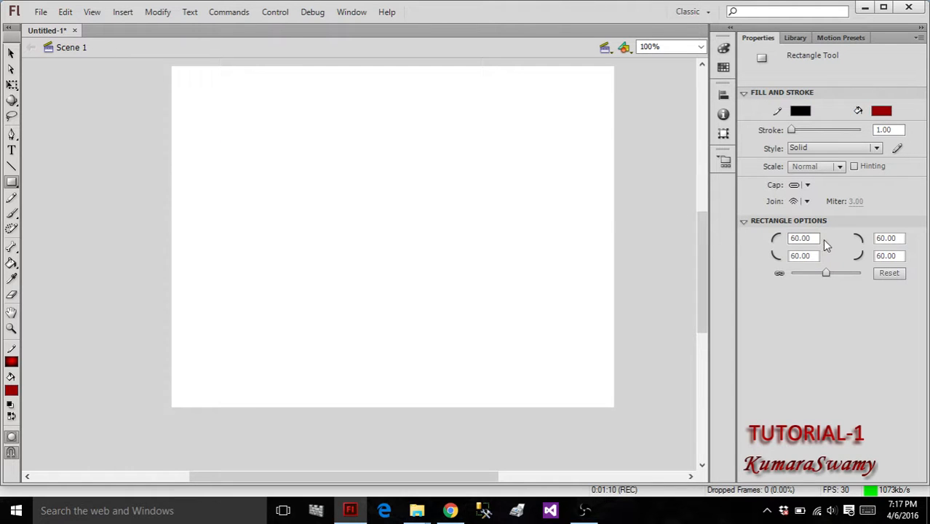
Set all rectangle corner radii to 0 and draw a dark red rectangle about 113 × 71 px in the stage's upper-left area.
{"action": "left_click_drag", "start_coordinate": [813, 238], "coordinate": [750, 233]}
{"action": "type", "text": "0"}
{"action": "key", "text": "Return"}
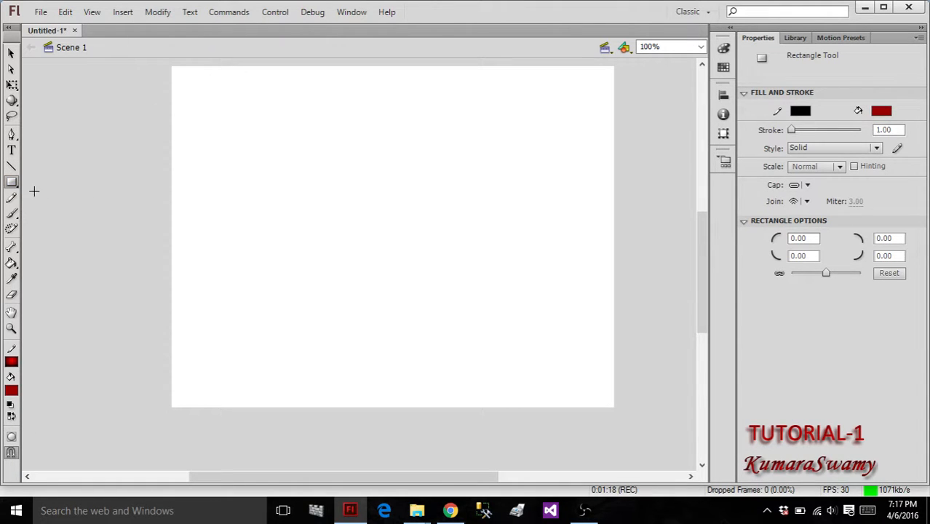
{"action": "left_click", "coordinate": [12, 185]}
{"action": "left_click", "coordinate": [39, 181]}
{"action": "left_click_drag", "start_coordinate": [206, 100], "coordinate": [283, 148]}
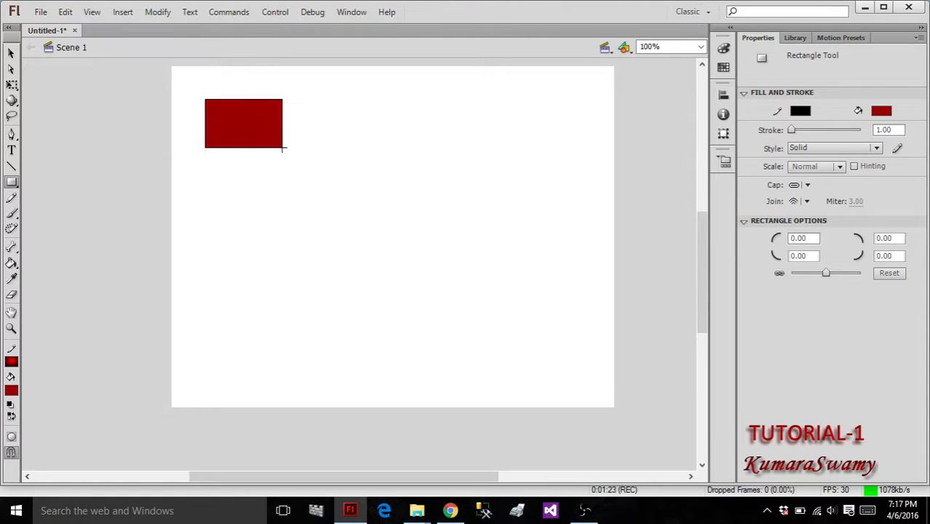
Draw a dark red oval about 124 × 65 px beside the rectangle with the Oval Tool.
{"action": "left_click", "coordinate": [11, 182]}
{"action": "left_click", "coordinate": [40, 195]}
{"action": "left_click_drag", "start_coordinate": [322, 106], "coordinate": [406, 151]}
Draw a rectangle primitive about 122 × 78 px below the rectangle and an oval primitive about 143 × 96 px beside it.
{"action": "left_click", "coordinate": [12, 182]}
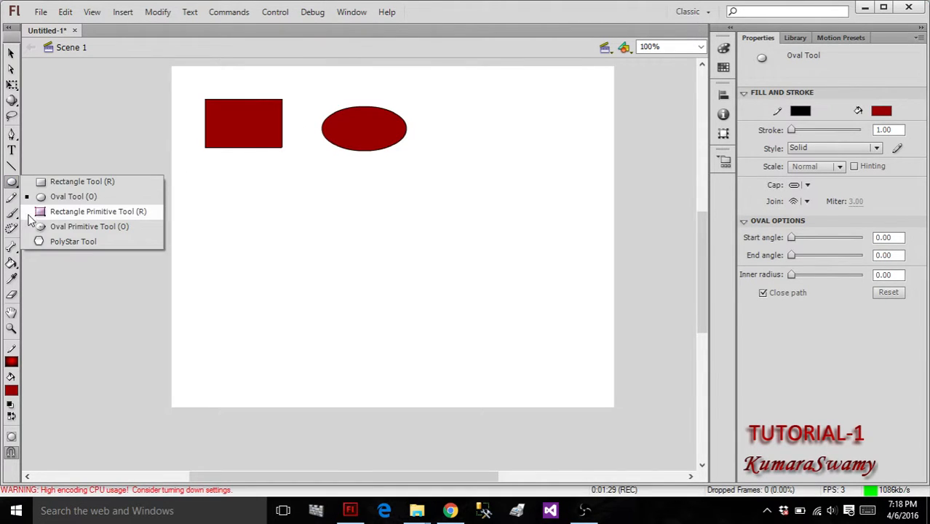
{"action": "left_click", "coordinate": [44, 210]}
{"action": "left_click_drag", "start_coordinate": [211, 187], "coordinate": [294, 238]}
{"action": "left_click", "coordinate": [12, 182]}
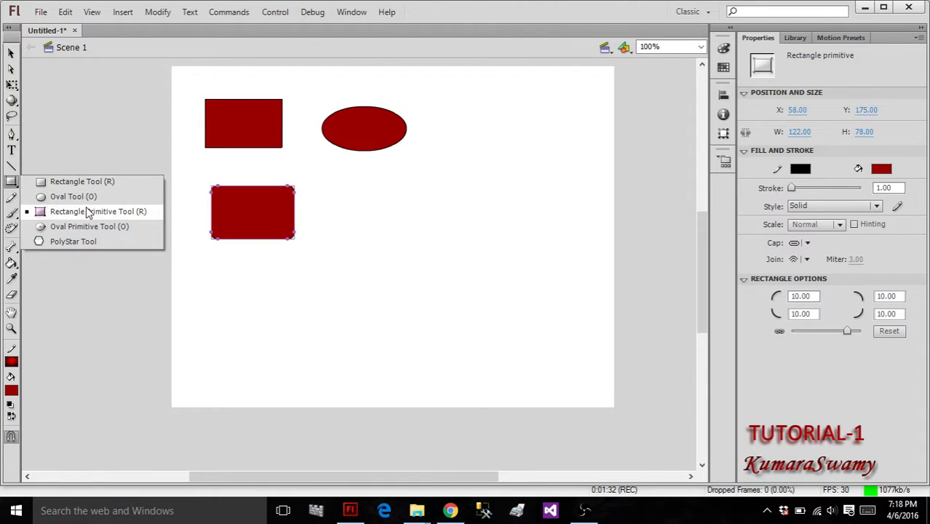
{"action": "left_click", "coordinate": [104, 225]}
{"action": "left_click_drag", "start_coordinate": [347, 185], "coordinate": [445, 250]}
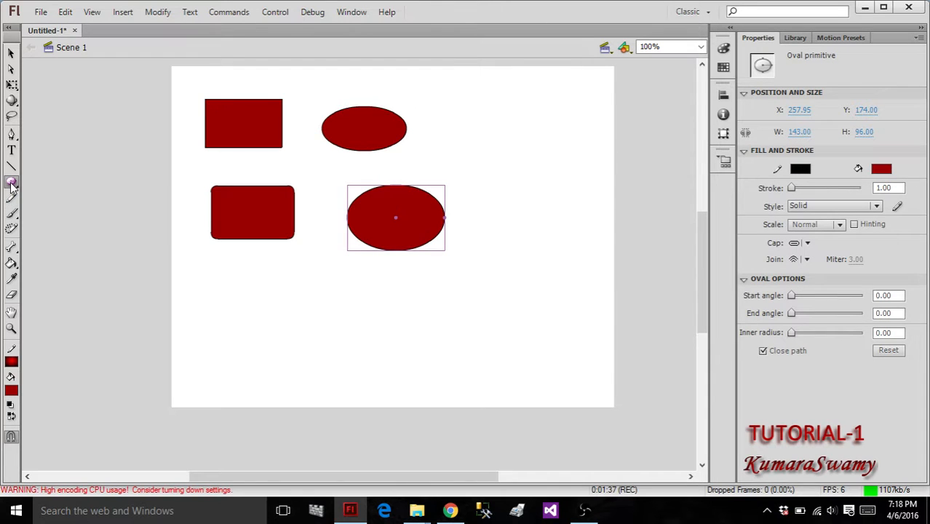
Draw a dark red pentagon about 163 × 158 px beside the upper oval with the PolyStar Tool.
{"action": "left_click", "coordinate": [11, 182]}
{"action": "left_click", "coordinate": [32, 236]}
{"action": "left_click_drag", "start_coordinate": [494, 122], "coordinate": [532, 170]}
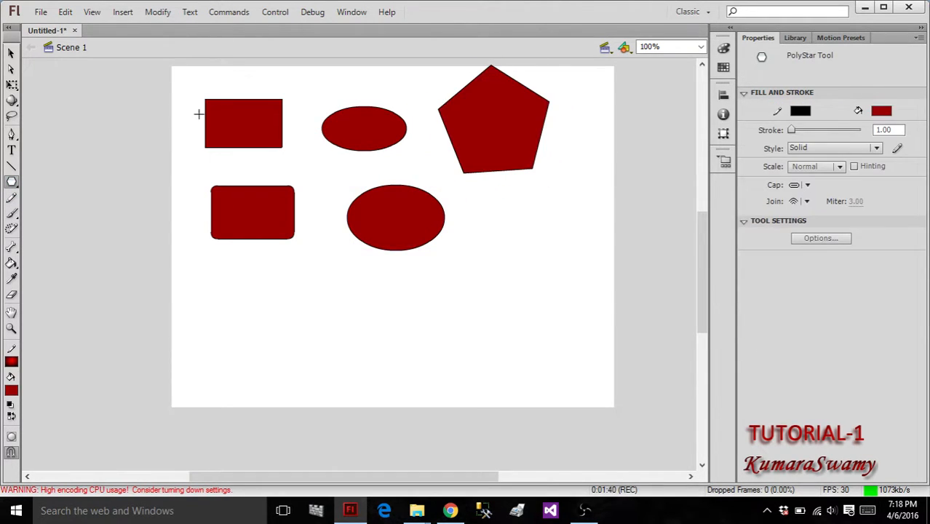
Select the rectangle and the upper oval with their outlines, and select the rectangle primitive for comparison.
{"action": "key", "text": "v"}
{"action": "left_click", "coordinate": [227, 115]}
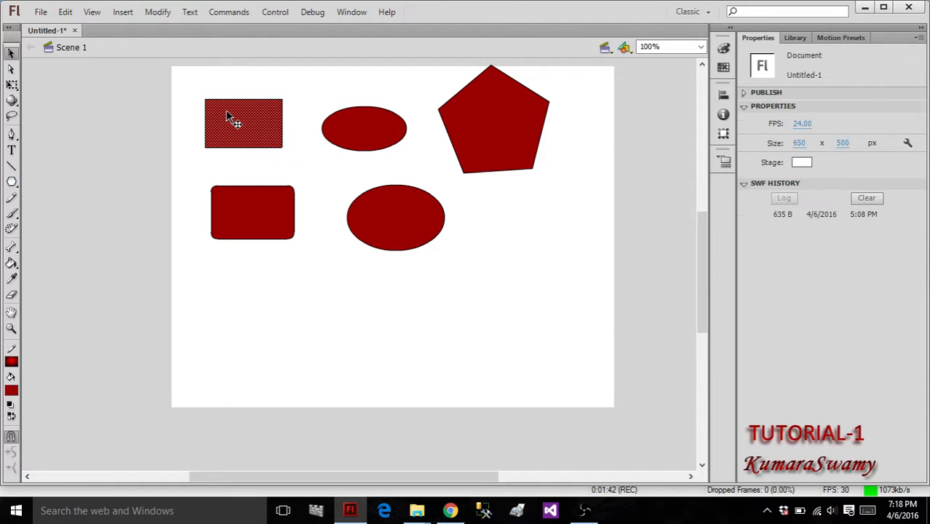
{"action": "double_click", "coordinate": [235, 115]}
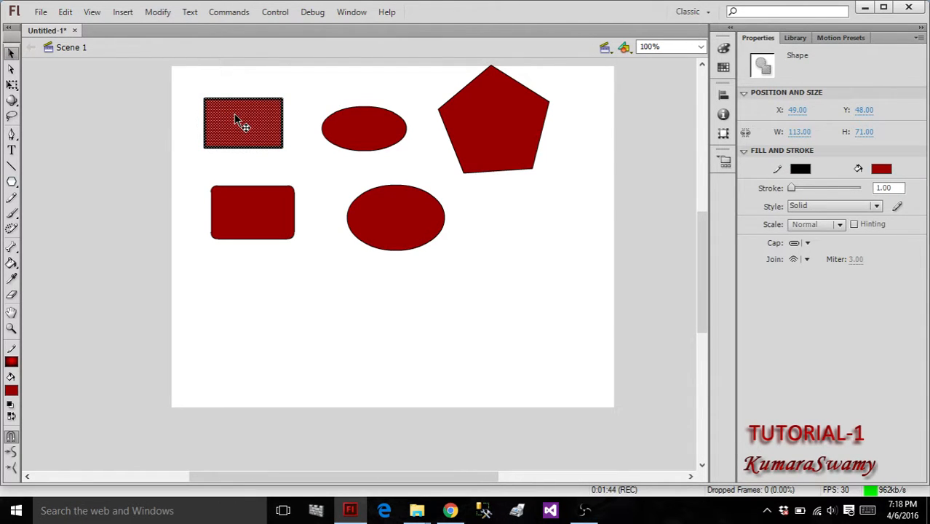
{"action": "double_click", "coordinate": [356, 143]}
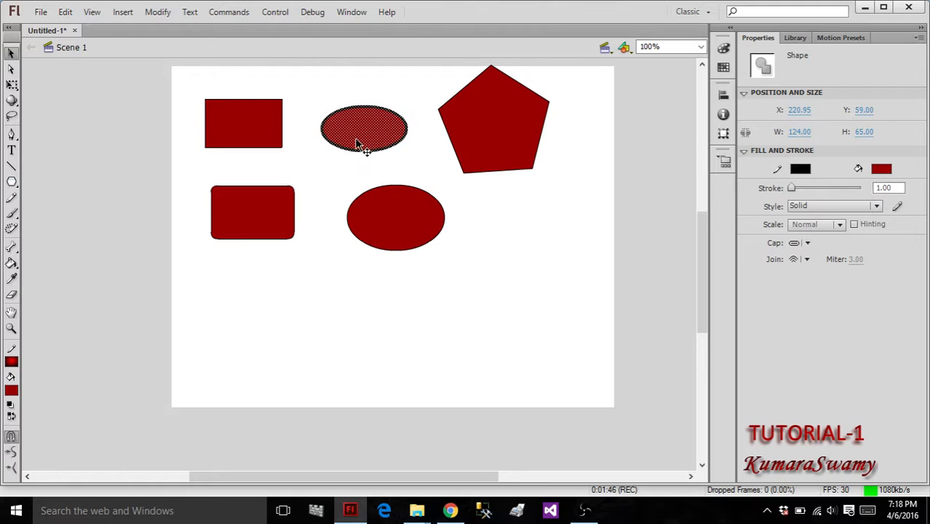
{"action": "left_click", "coordinate": [247, 213]}
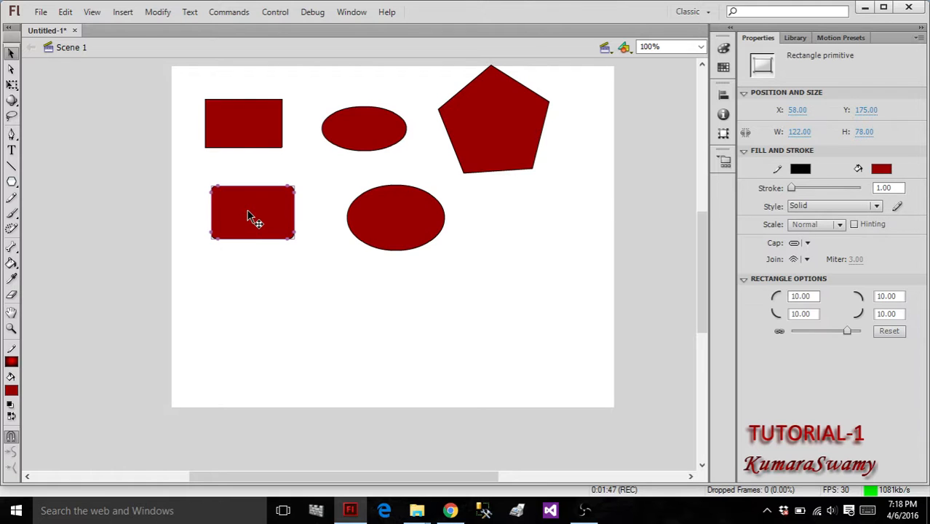
Convert the oval primitive to an editable drawing object and return to the scene.
{"action": "double_click", "coordinate": [401, 237]}
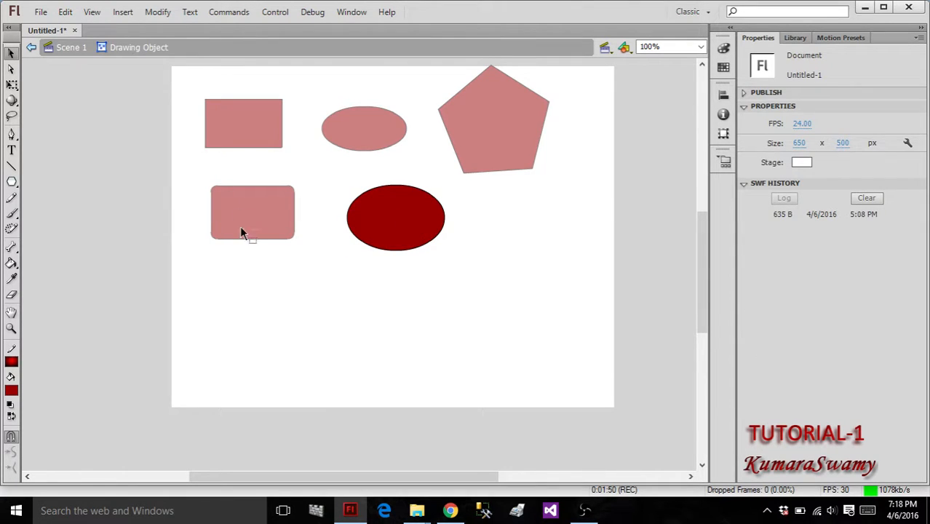
{"action": "left_click", "coordinate": [282, 209]}
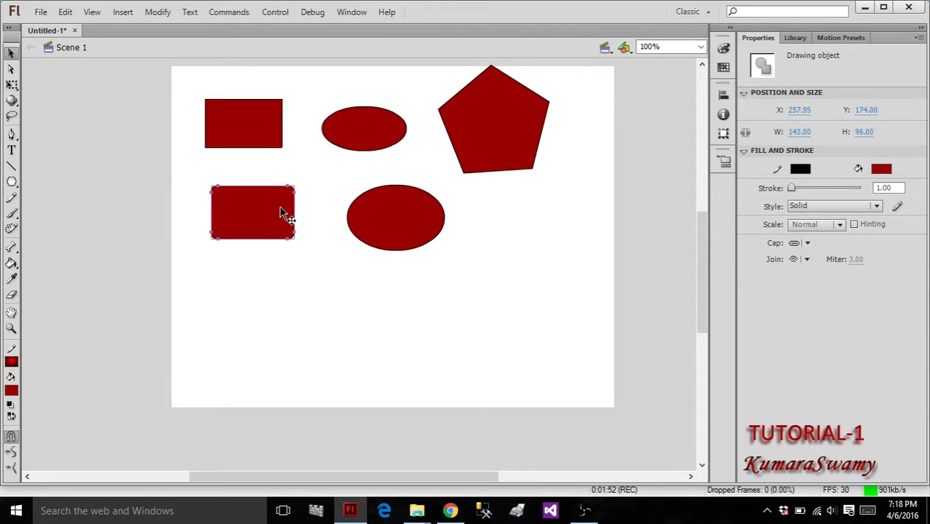
{"action": "left_click", "coordinate": [362, 238]}
Select the pentagon and upper oval fills, convert the rectangle primitive to an editable drawing object, and return to the scene.
{"action": "left_click", "coordinate": [494, 138]}
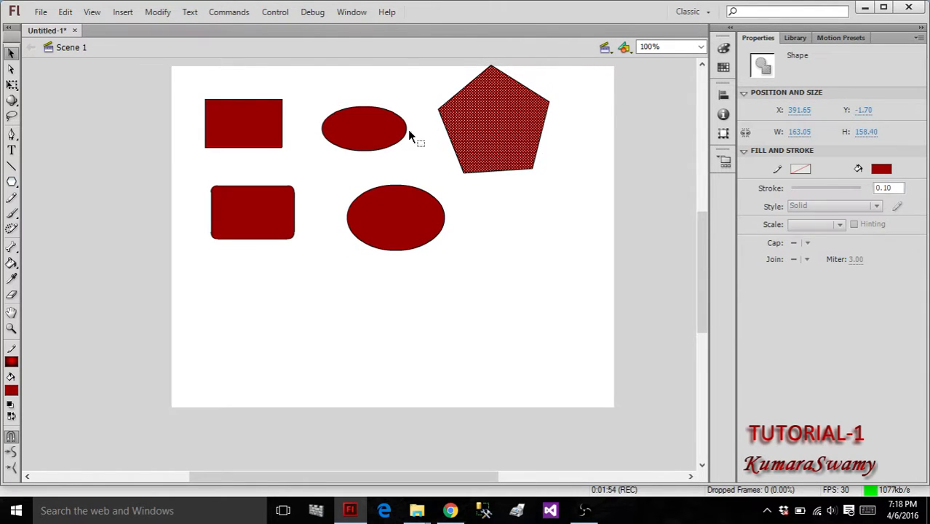
{"action": "left_click", "coordinate": [376, 127]}
{"action": "left_click", "coordinate": [251, 209]}
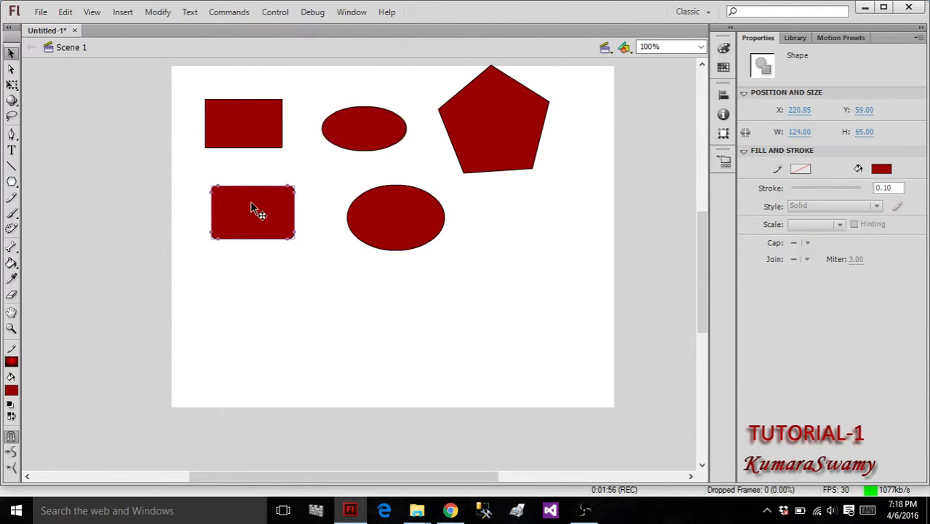
{"action": "double_click", "coordinate": [251, 206]}
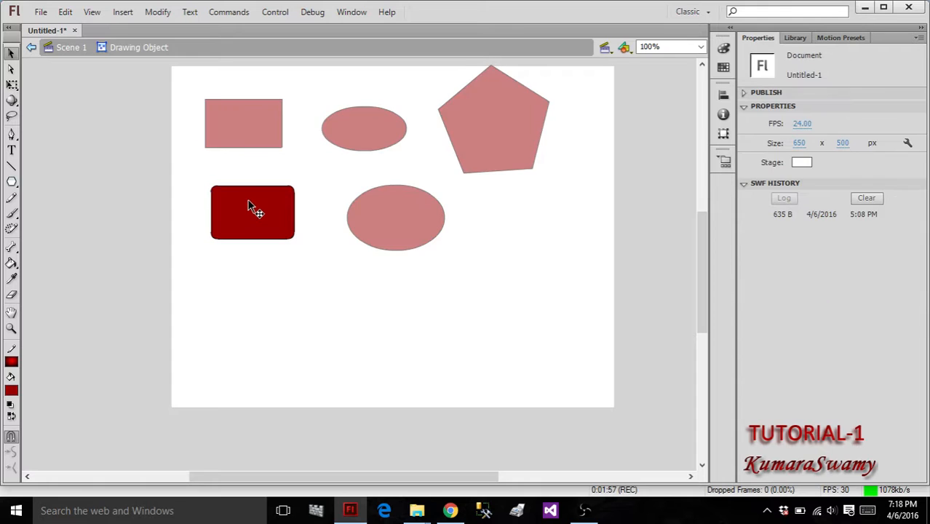
{"action": "double_click", "coordinate": [158, 98]}
Select each of the five shapes in turn to compare how merged shapes and drawing objects are selected.
{"action": "left_click", "coordinate": [232, 105]}
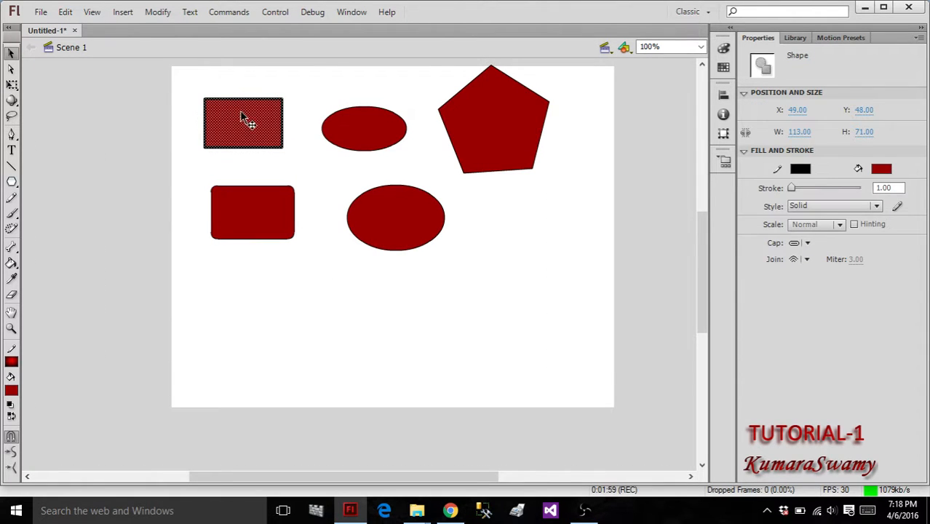
{"action": "left_click", "coordinate": [313, 107]}
{"action": "mouse_move", "coordinate": [243, 110]}
{"action": "left_mouse_down"}
{"action": "mouse_move", "coordinate": [144, 119]}
{"action": "mouse_move", "coordinate": [245, 129]}
{"action": "mouse_move", "coordinate": [255, 120]}
{"action": "left_mouse_up"}
{"action": "left_click", "coordinate": [252, 208]}
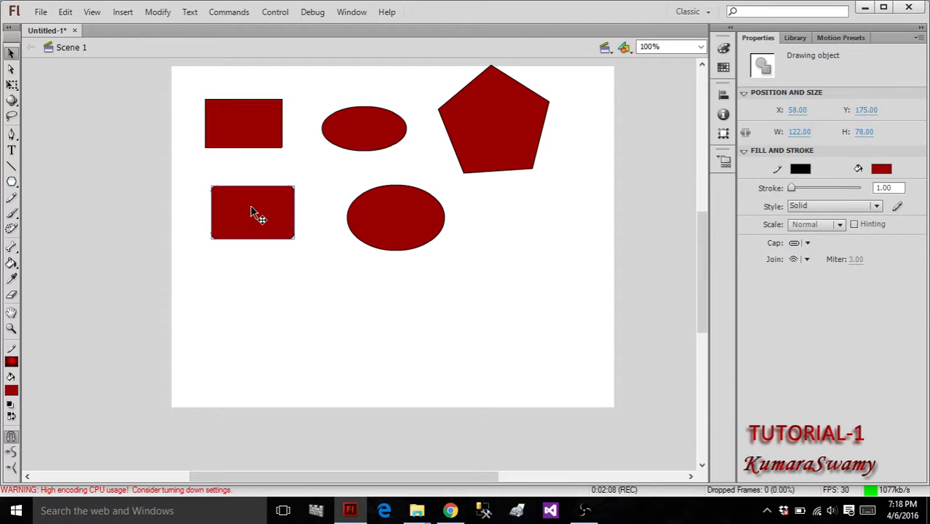
{"action": "left_click", "coordinate": [375, 211]}
{"action": "left_click", "coordinate": [357, 135]}
{"action": "left_click", "coordinate": [519, 135]}
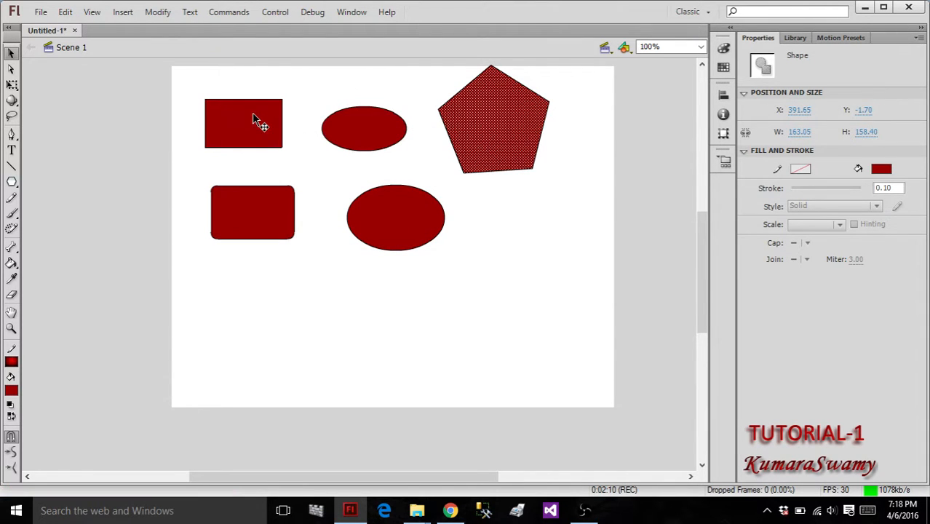
{"action": "left_click", "coordinate": [254, 119]}
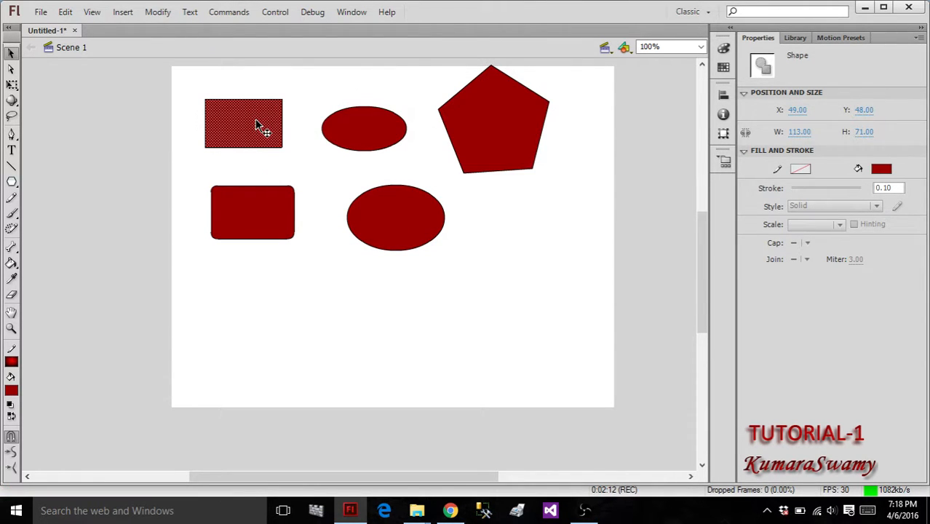
{"action": "left_click", "coordinate": [291, 97]}
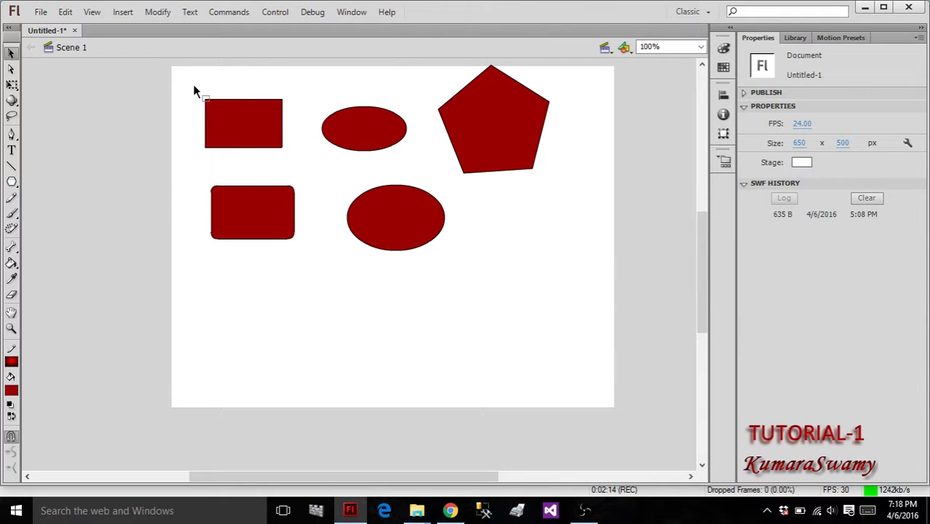
Compare selecting the upper rectangle with a marquee, selecting only its fill, and selecting its fill and outline together.
{"action": "mouse_move", "coordinate": [187, 84]}
{"action": "left_mouse_down"}
{"action": "mouse_move", "coordinate": [232, 149]}
{"action": "mouse_move", "coordinate": [296, 172]}
{"action": "left_mouse_up"}
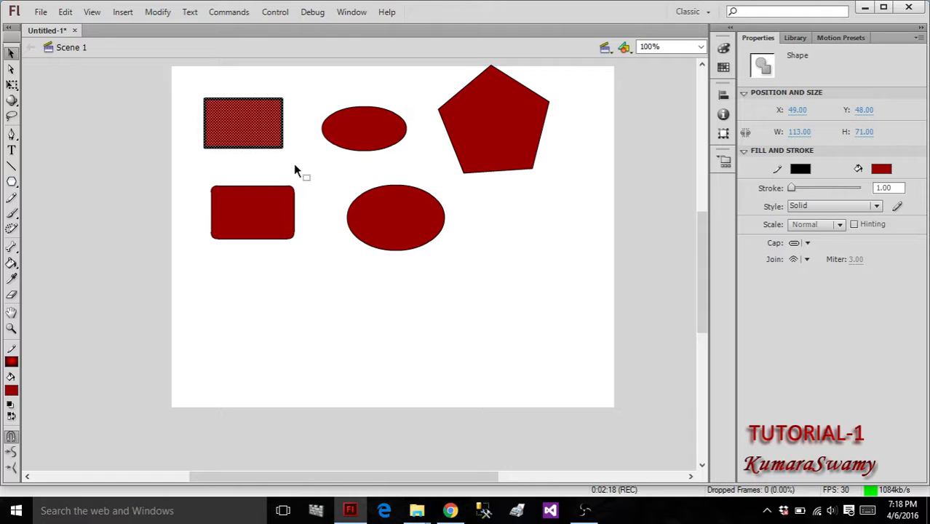
{"action": "left_click", "coordinate": [291, 166]}
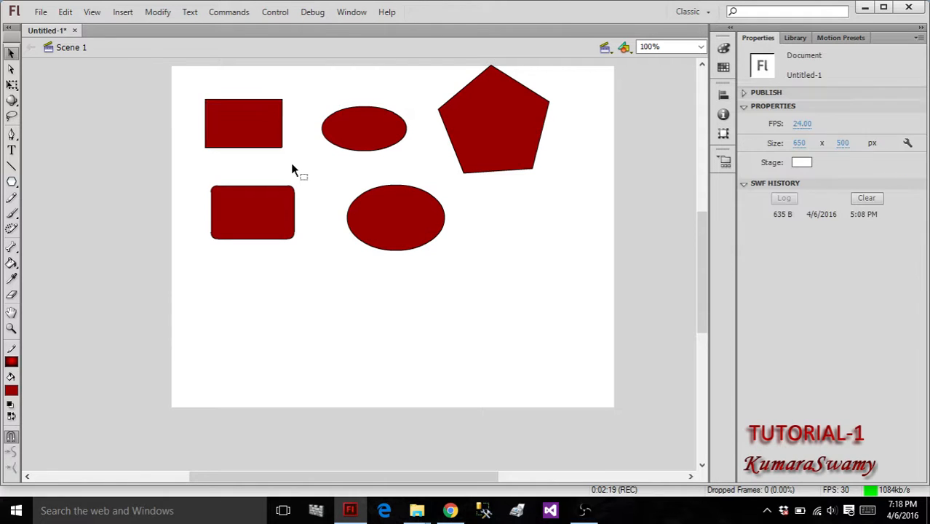
{"action": "left_click", "coordinate": [252, 131]}
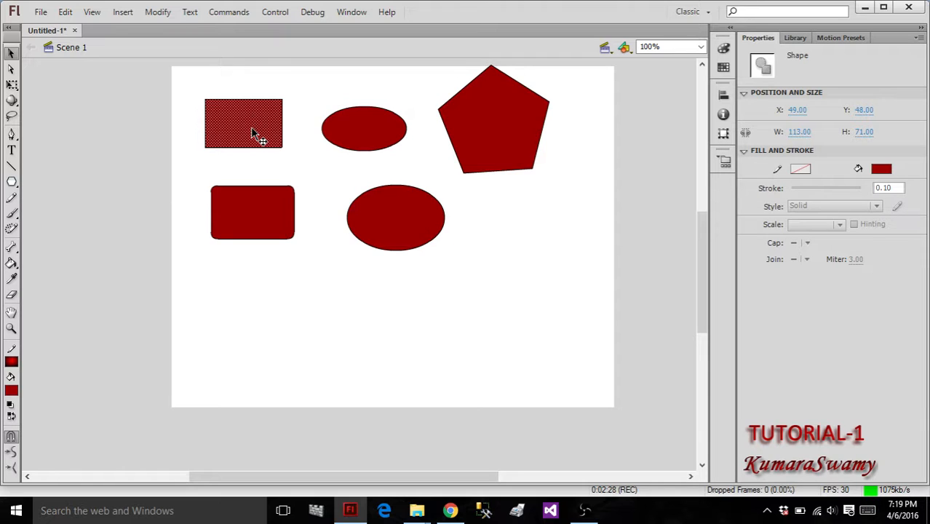
{"action": "double_click", "coordinate": [251, 129]}
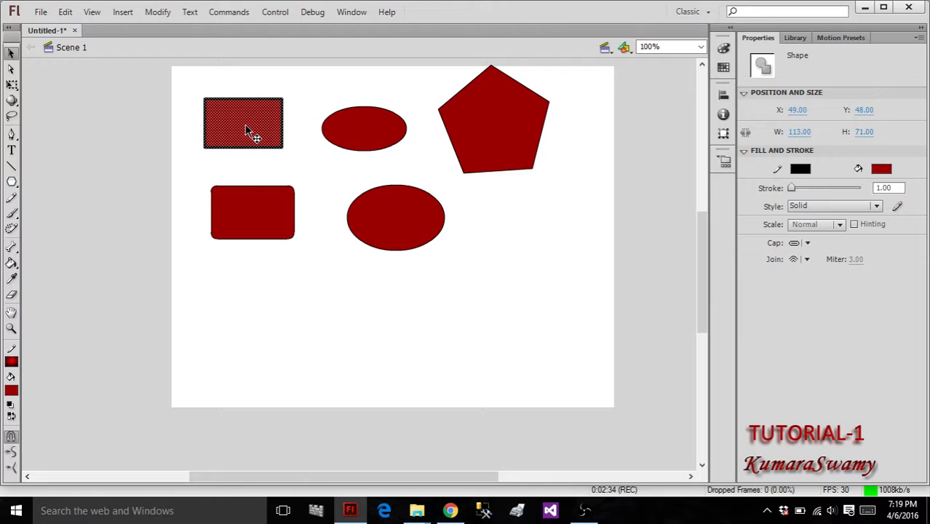
{"action": "left_click", "coordinate": [298, 236]}
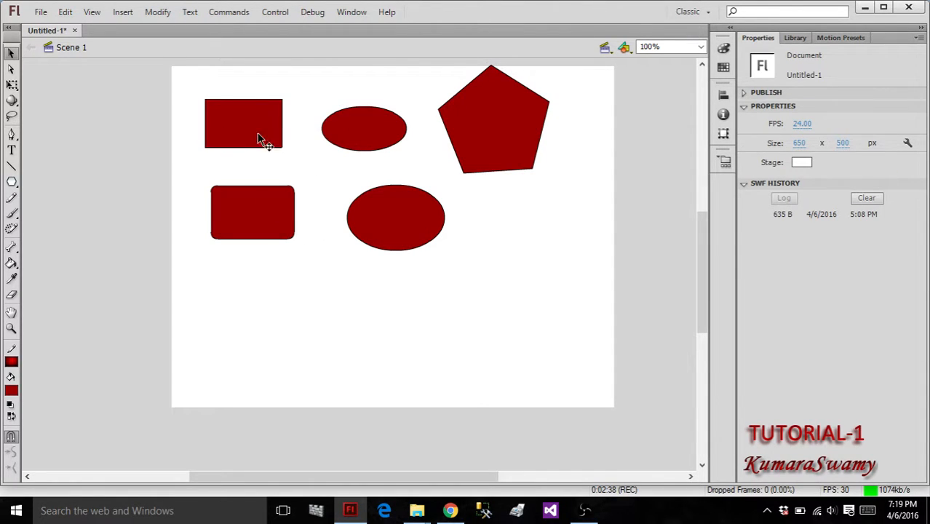
Place the upper oval over the rectangle's right end and move it with its outline back out, cutting the overlap from the rectangle.
{"action": "mouse_move", "coordinate": [353, 139]}
{"action": "left_mouse_down"}
{"action": "mouse_move", "coordinate": [285, 134]}
{"action": "mouse_move", "coordinate": [342, 138]}
{"action": "left_mouse_up"}
{"action": "double_click", "coordinate": [355, 142]}
{"action": "left_click", "coordinate": [305, 151]}
{"action": "key", "text": "ctrl+z"}
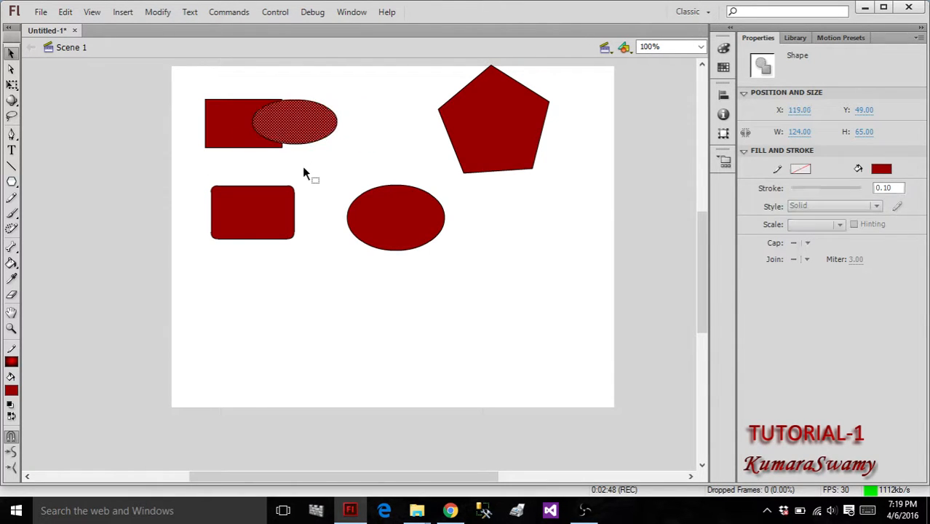
{"action": "double_click", "coordinate": [292, 136]}
{"action": "left_click_drag", "start_coordinate": [291, 123], "coordinate": [381, 132]}
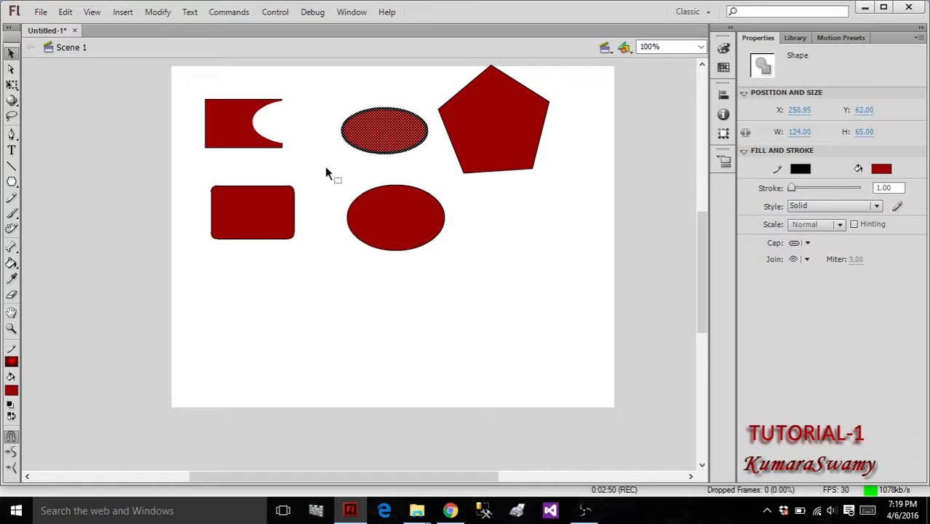
{"action": "left_click", "coordinate": [325, 166]}
Overlap the lower oval drawing object with the rounded rectangle, and move it away to about X 273, Y 186.
{"action": "left_click", "coordinate": [407, 221]}
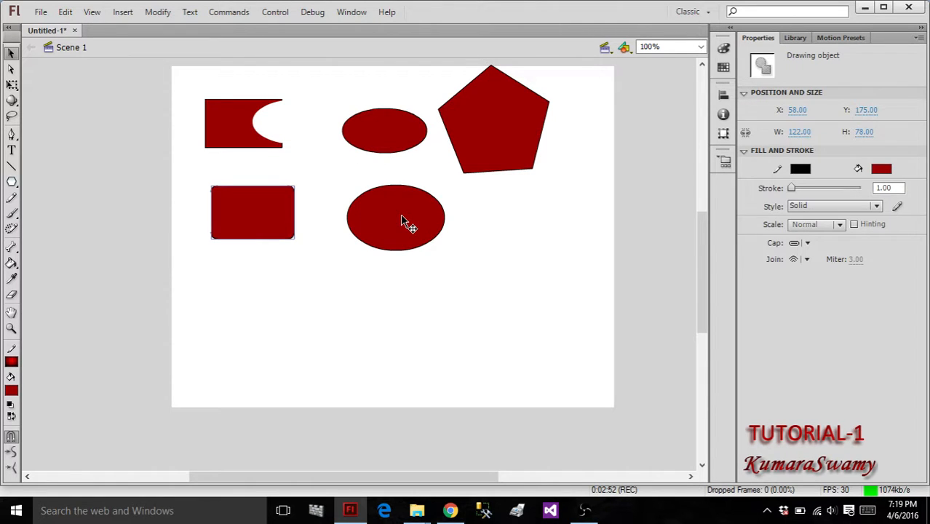
{"action": "left_click_drag", "start_coordinate": [407, 222], "coordinate": [262, 202]}
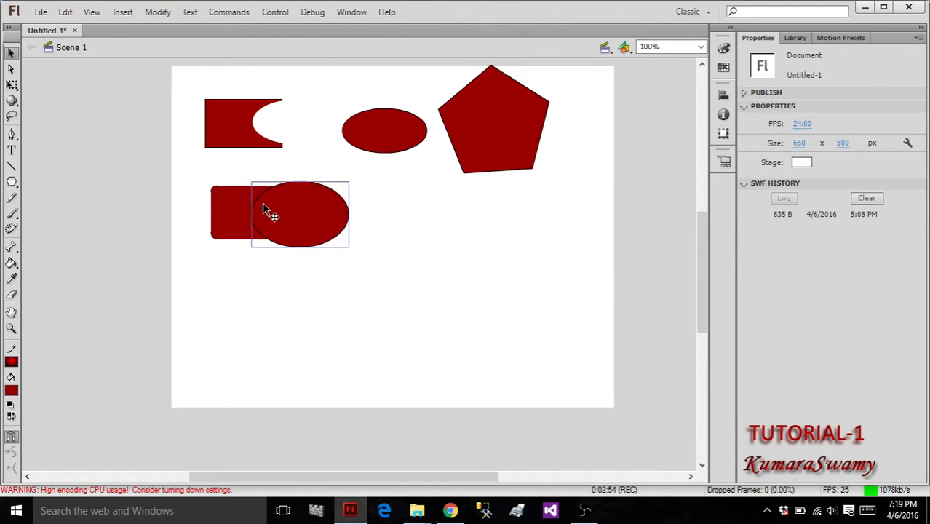
{"action": "left_click", "coordinate": [247, 275]}
{"action": "left_click_drag", "start_coordinate": [300, 240], "coordinate": [417, 243]}
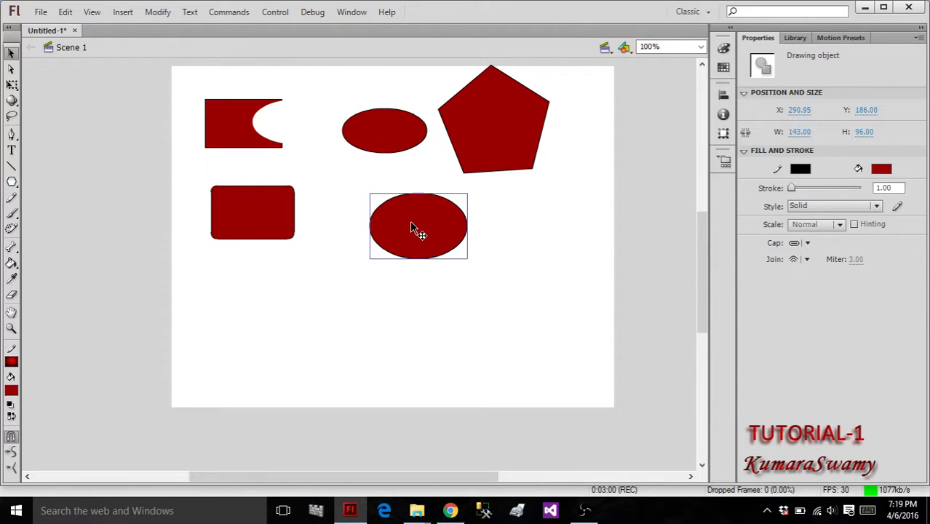
{"action": "left_click_drag", "start_coordinate": [411, 223], "coordinate": [399, 223]}
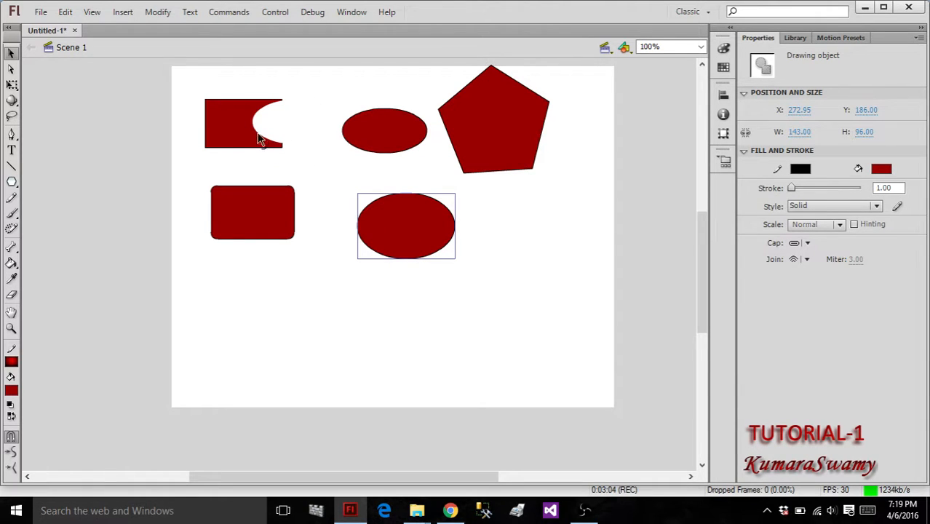
{"action": "left_click", "coordinate": [323, 333]}
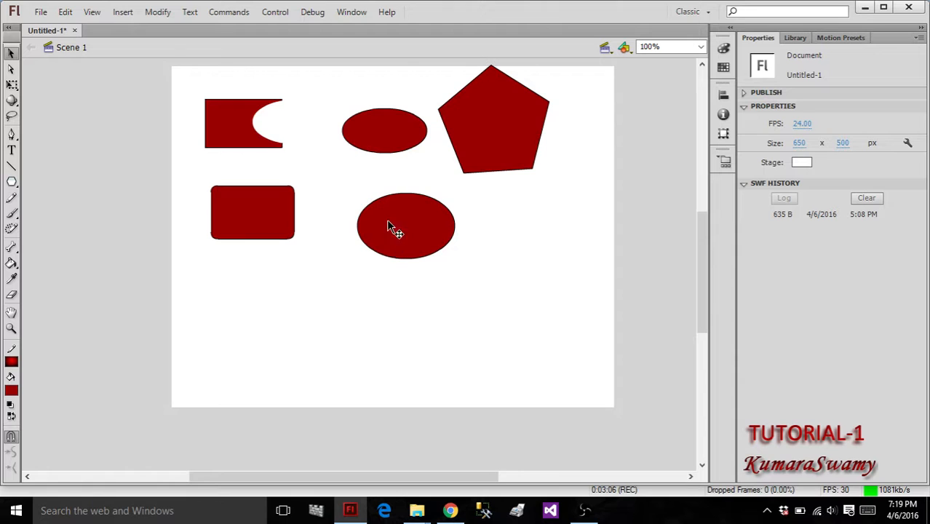
Overlap the lower oval with the upper oval and the rounded rectangle with the cut rectangle, moving each drawing object away again.
{"action": "left_click_drag", "start_coordinate": [392, 226], "coordinate": [376, 172]}
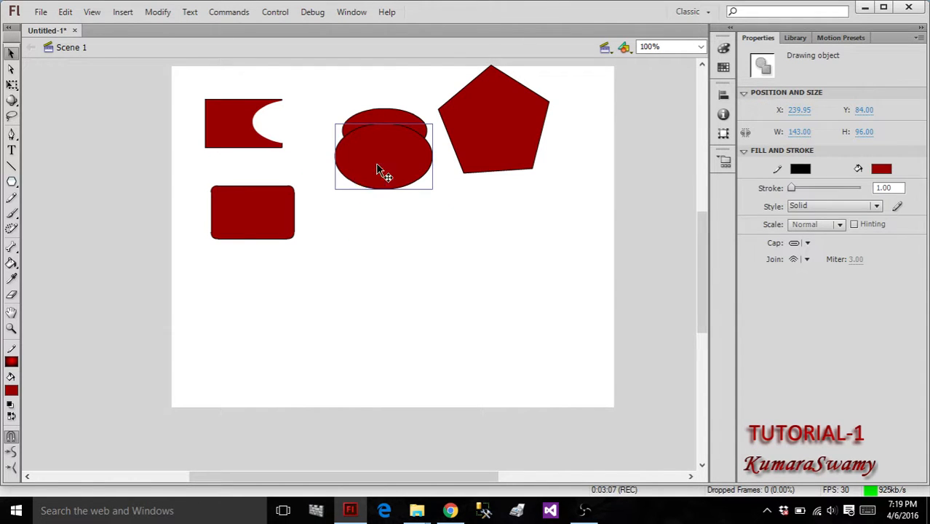
{"action": "key", "text": "ctrl+z"}
{"action": "left_click_drag", "start_coordinate": [259, 236], "coordinate": [251, 166]}
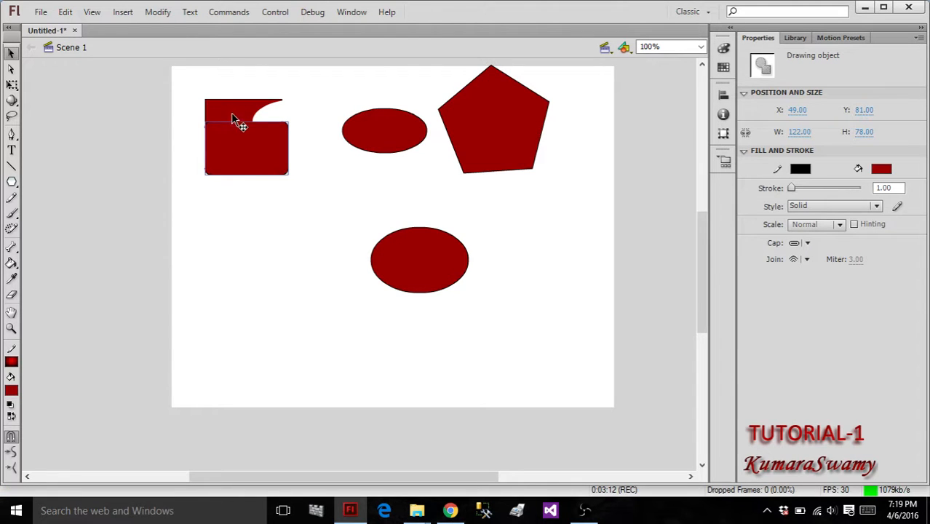
{"action": "left_click_drag", "start_coordinate": [239, 166], "coordinate": [239, 235]}
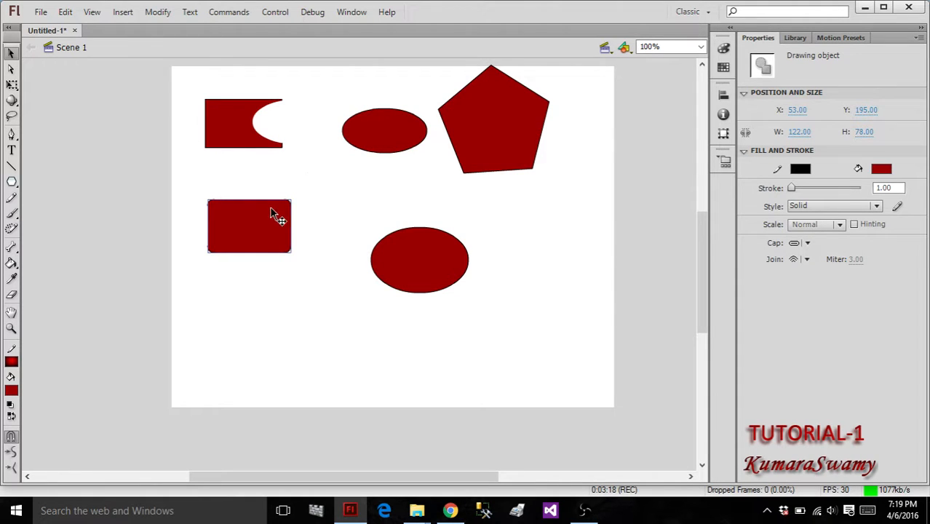
Place the rounded rectangle at about X 57, Y 219 and the lower oval at about X 251, Y 207.
{"action": "left_click_drag", "start_coordinate": [270, 211], "coordinate": [273, 228]}
{"action": "left_click_drag", "start_coordinate": [415, 255], "coordinate": [387, 236]}
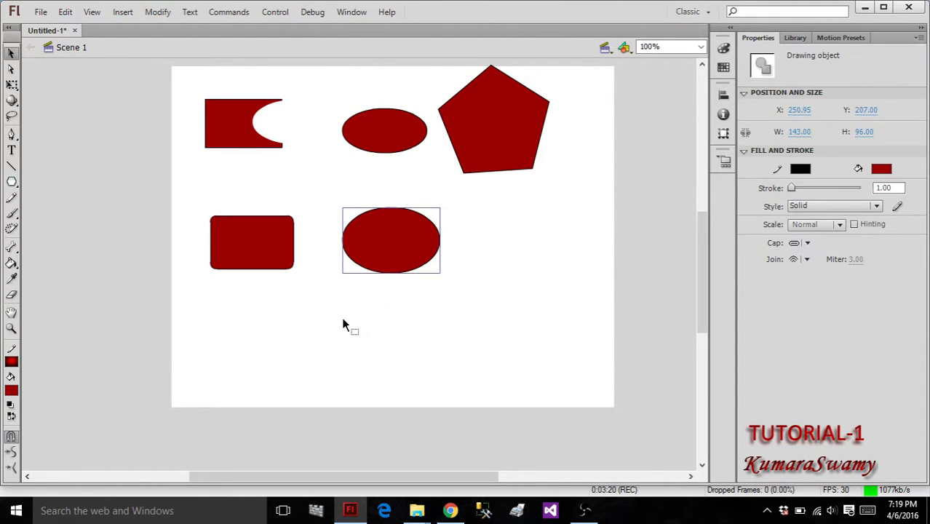
{"action": "left_click", "coordinate": [344, 324]}
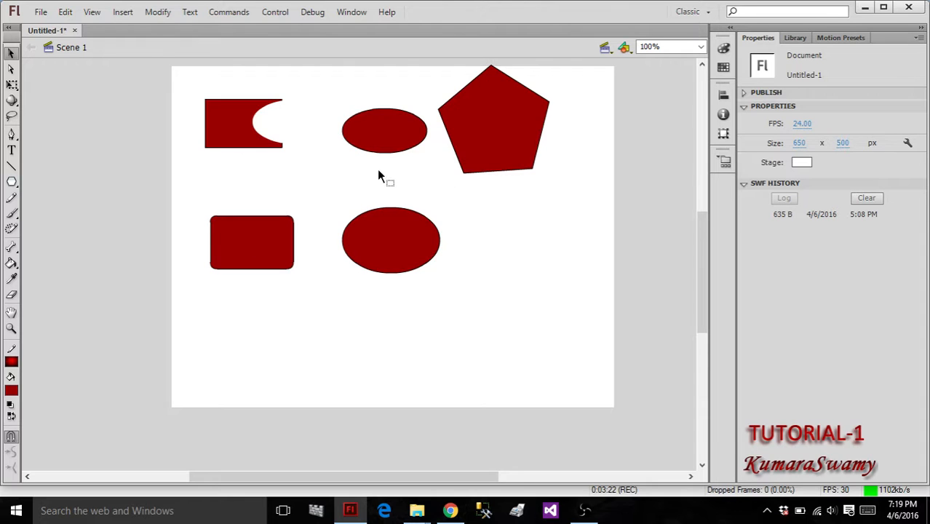
Compare selecting the pentagon and upper oval together with a marquee and selecting each one's fill alone, and clear the selection.
{"action": "left_click_drag", "start_coordinate": [548, 80], "coordinate": [324, 204]}
{"action": "left_click", "coordinate": [543, 232]}
{"action": "left_click", "coordinate": [483, 136]}
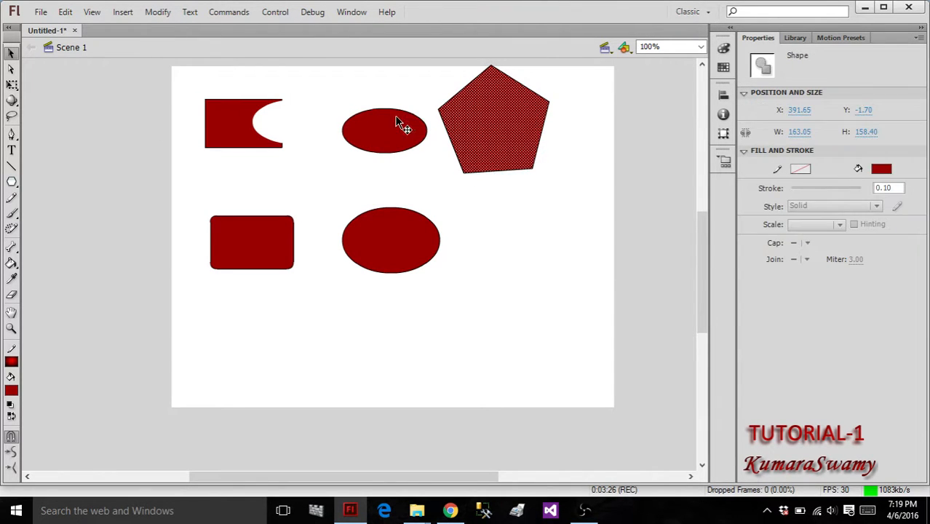
{"action": "left_click", "coordinate": [401, 125]}
{"action": "left_click", "coordinate": [509, 223]}
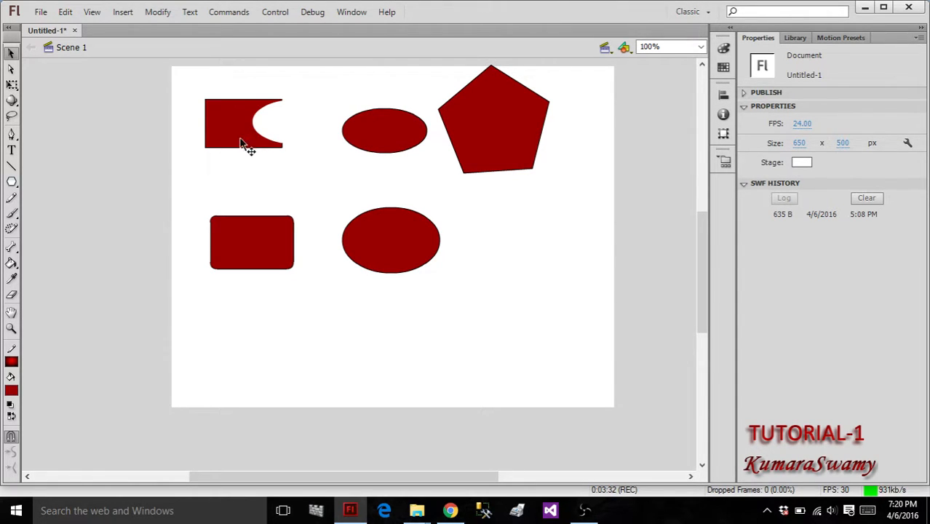
Use the Rectangle tool to draw a merged-shape rectangle about 130 by 75 px below the rounded rectangle.
{"action": "left_click", "coordinate": [13, 181]}
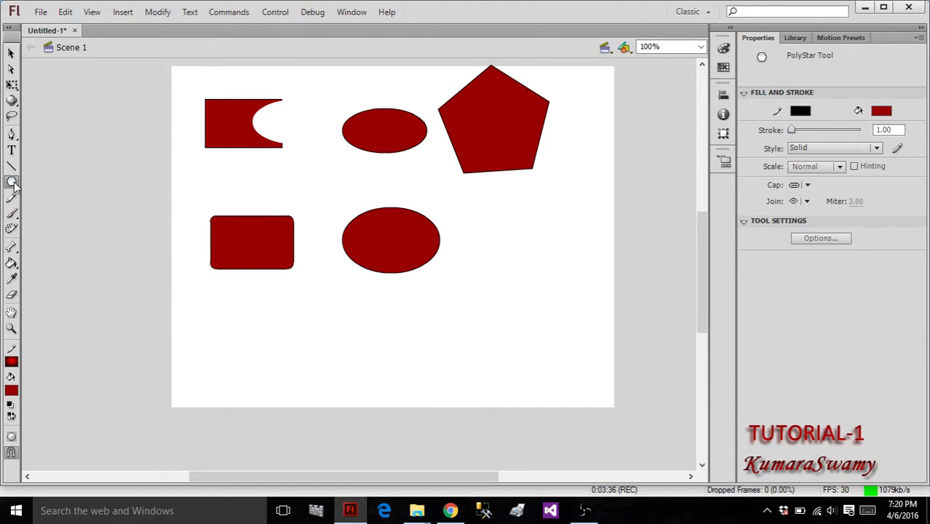
{"action": "left_click", "coordinate": [15, 182]}
{"action": "left_click", "coordinate": [77, 183]}
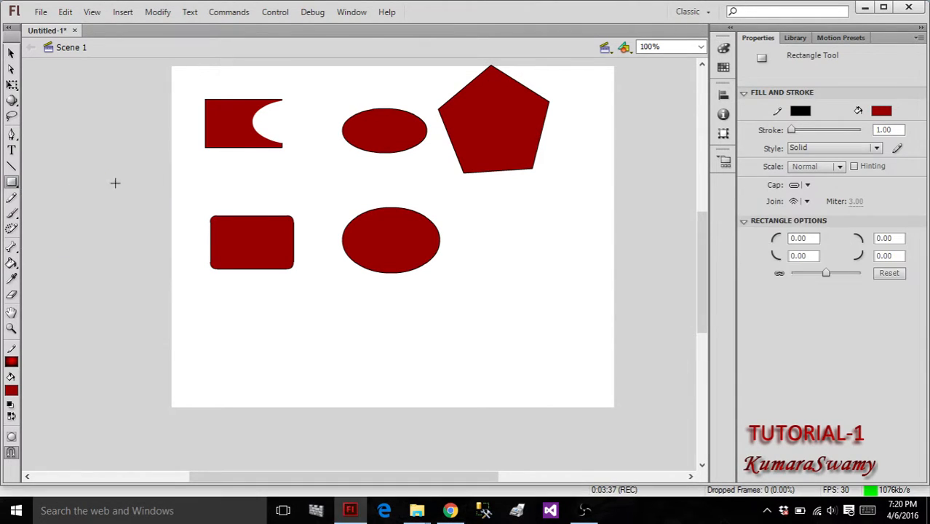
{"action": "left_click", "coordinate": [12, 182]}
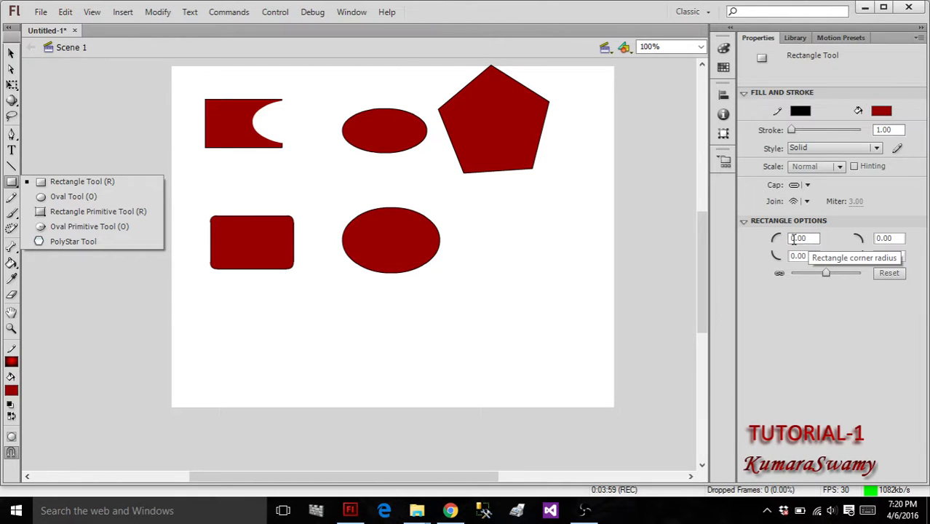
{"action": "left_click", "coordinate": [553, 226]}
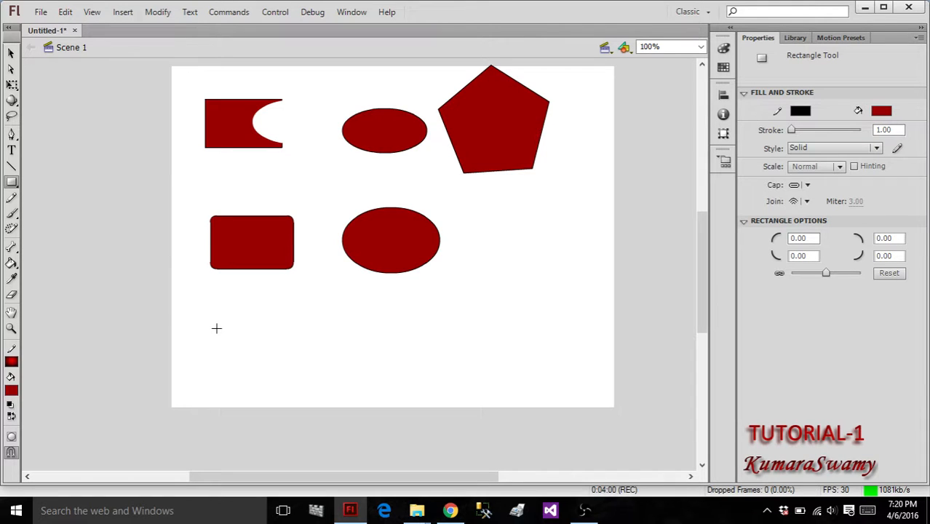
{"action": "left_click_drag", "start_coordinate": [216, 328], "coordinate": [305, 379]}
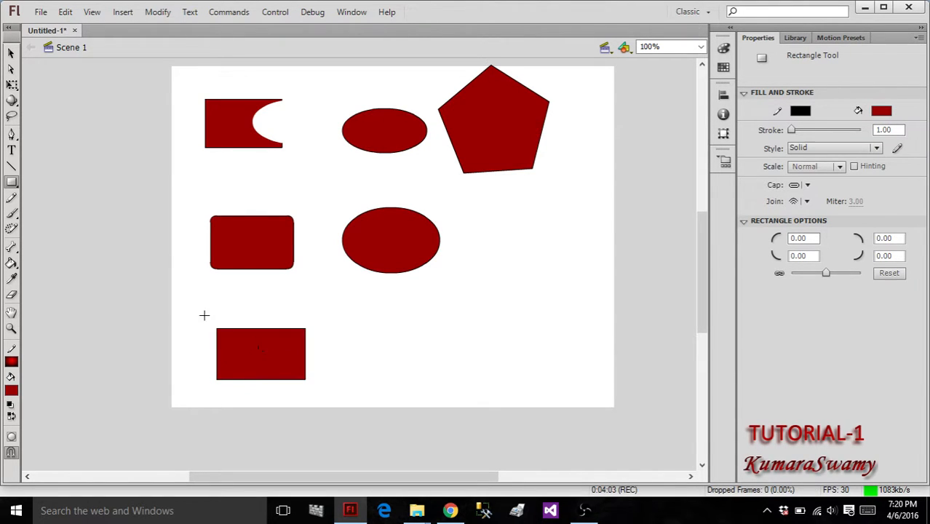
Compare selecting the new rectangle's fill alone, its fill with outline, and the rounded rectangle drawing object as a whole.
{"action": "left_click", "coordinate": [11, 188]}
{"action": "left_click", "coordinate": [64, 185]}
{"action": "left_click", "coordinate": [10, 52]}
{"action": "left_click", "coordinate": [248, 352]}
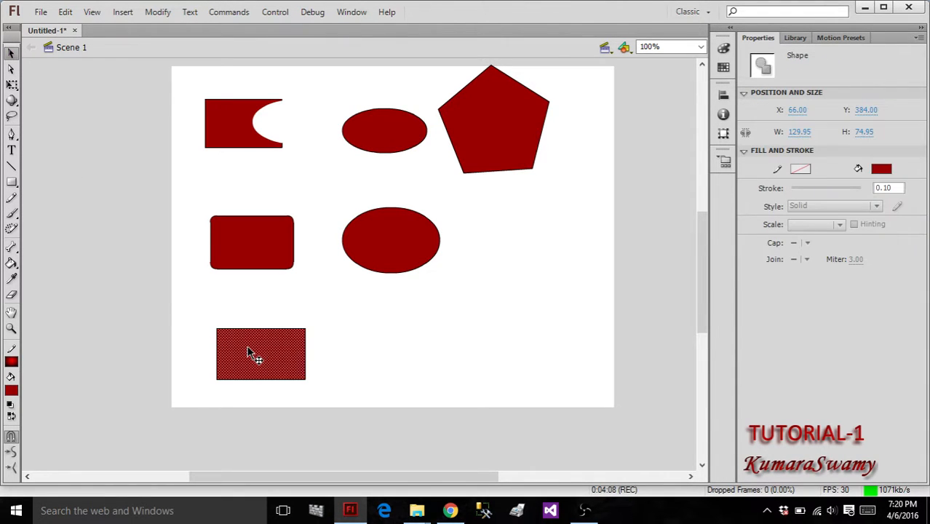
{"action": "double_click", "coordinate": [252, 349]}
{"action": "key", "text": "Escape"}
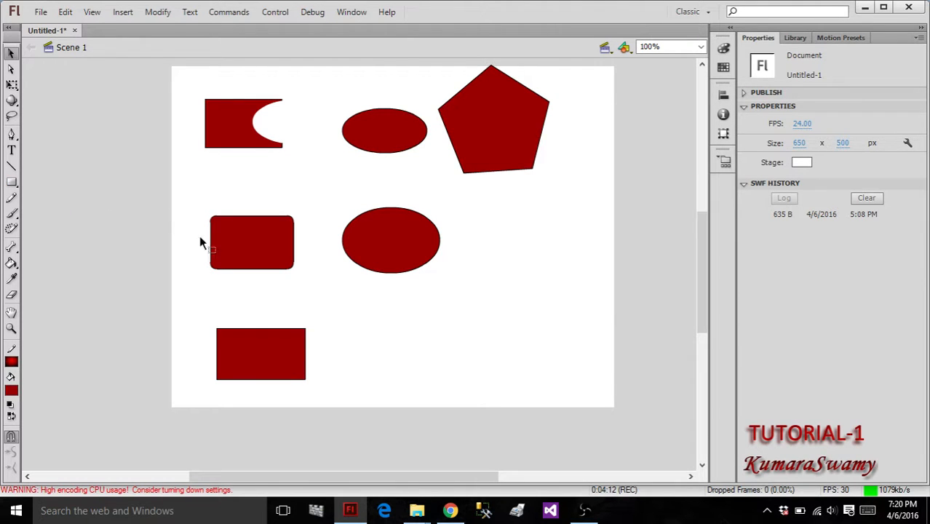
{"action": "left_click", "coordinate": [238, 243]}
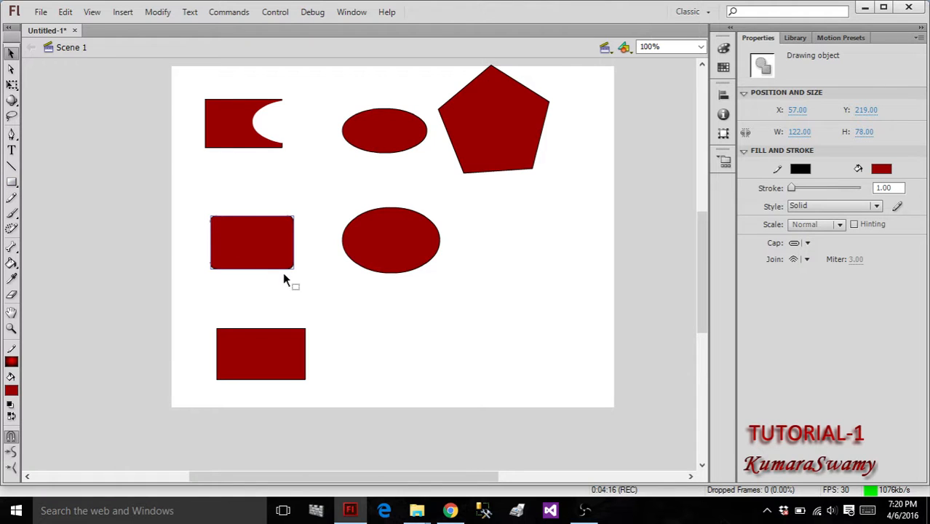
{"action": "left_click", "coordinate": [11, 182]}
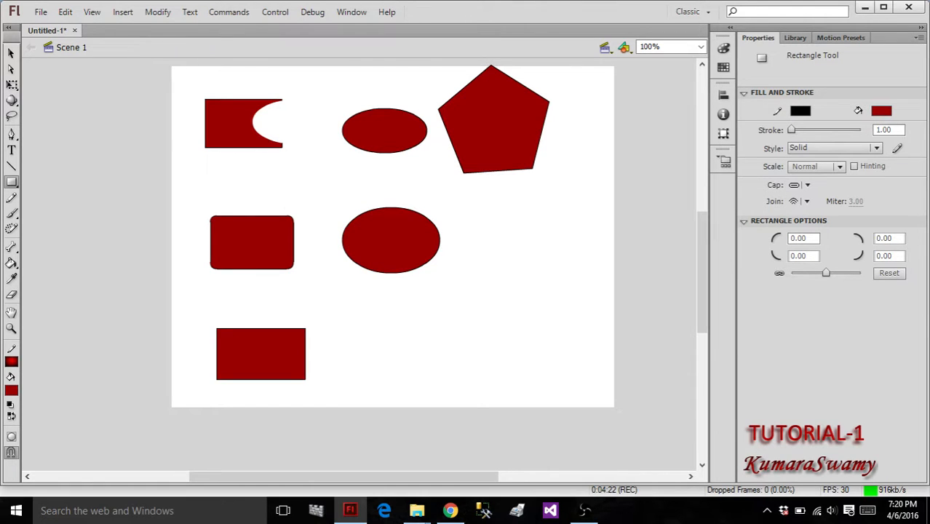
{"action": "left_click", "coordinate": [11, 52]}
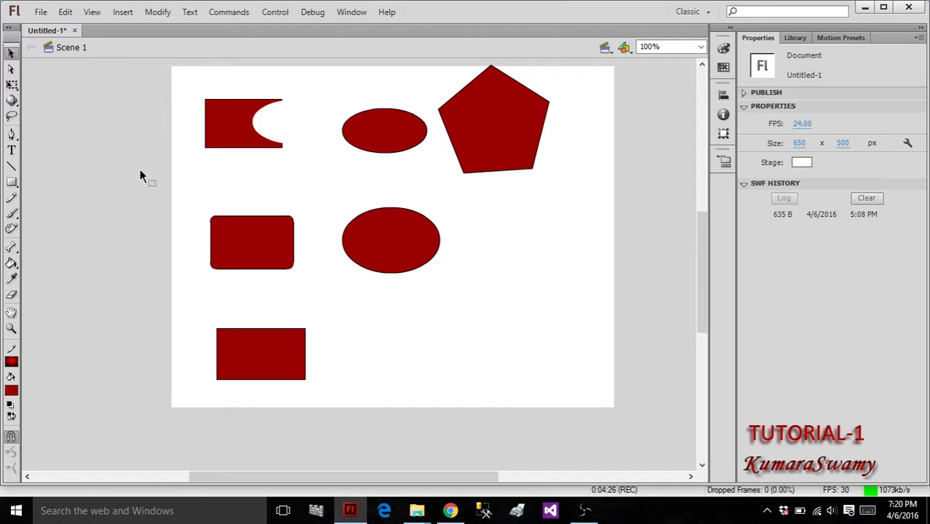
Delete the new rectangle's fill and its remaining outline.
{"action": "left_click", "coordinate": [255, 352]}
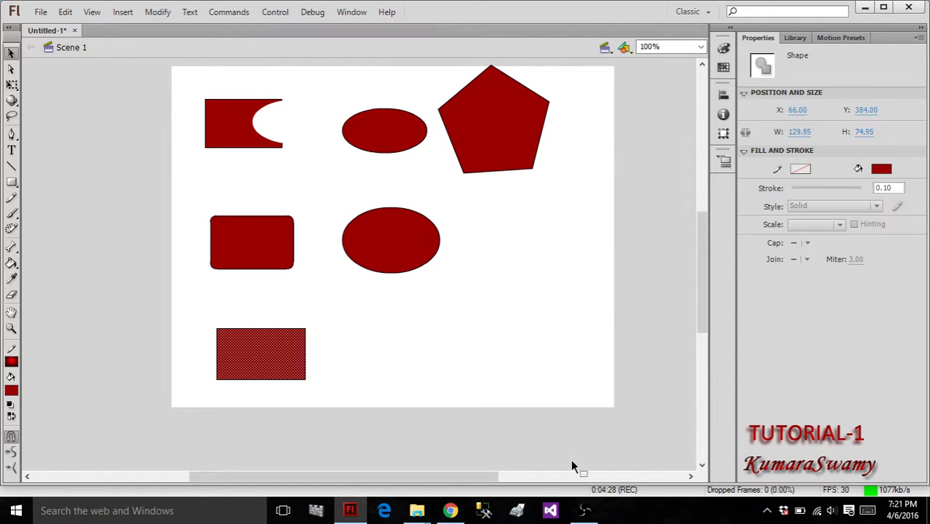
{"action": "key", "text": "Delete"}
{"action": "mouse_move", "coordinate": [205, 316]}
{"action": "left_mouse_down"}
{"action": "mouse_move", "coordinate": [220, 336]}
{"action": "mouse_move", "coordinate": [336, 405]}
{"action": "left_mouse_up"}
{"action": "key", "text": "Delete"}
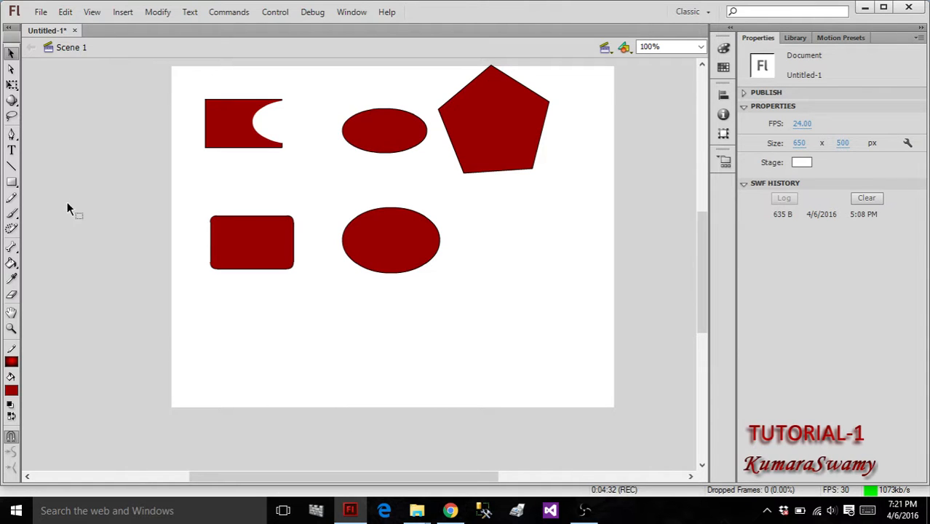
Turn on object drawing for the Rectangle tool and draw a rectangle about 192 by 73 px near the stage's lower edge.
{"action": "left_click", "coordinate": [11, 182]}
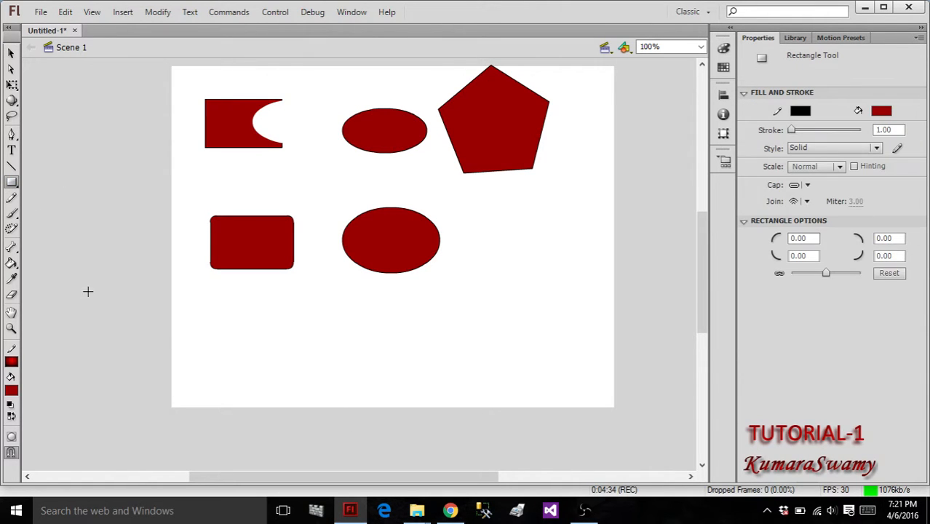
{"action": "left_click", "coordinate": [11, 437]}
{"action": "mouse_move", "coordinate": [290, 332]}
{"action": "left_mouse_down"}
{"action": "mouse_move", "coordinate": [405, 364]}
{"action": "mouse_move", "coordinate": [422, 383]}
{"action": "left_mouse_up"}
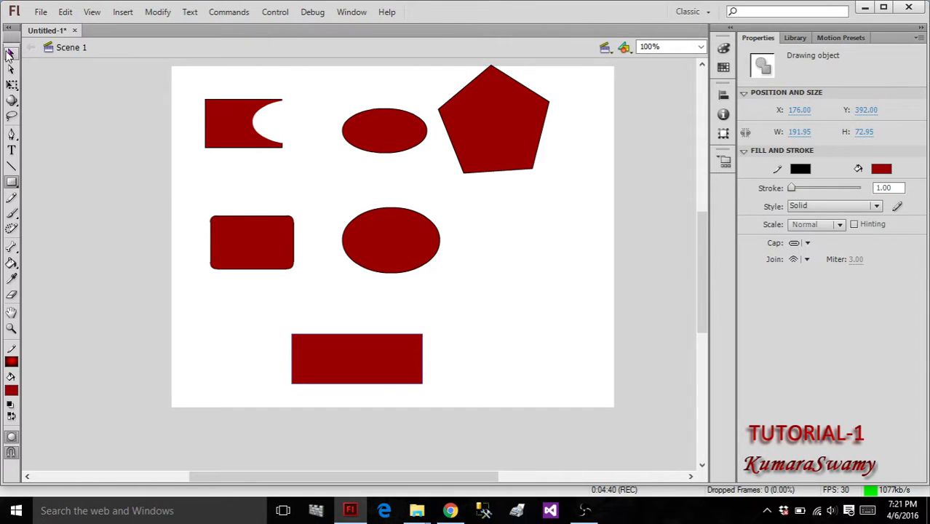
Move the wide rectangle up among the other shapes and back down to about X 149, Y 335.
{"action": "left_click", "coordinate": [11, 53]}
{"action": "left_click_drag", "start_coordinate": [349, 340], "coordinate": [307, 171]}
{"action": "left_click_drag", "start_coordinate": [307, 171], "coordinate": [323, 331]}
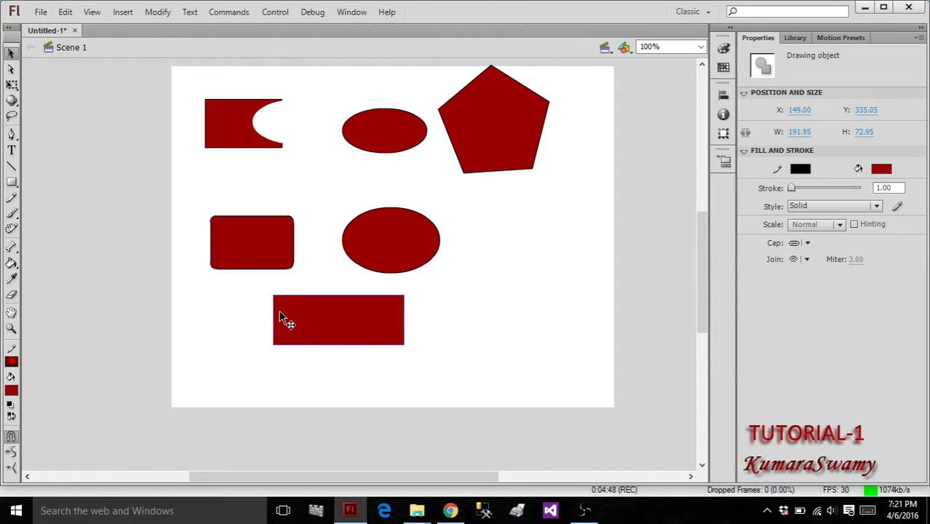
Inspect the wide and rounded rectangles as drawing objects, opening the rounded one for editing inside its object and returning to Scene 1.
{"action": "left_click", "coordinate": [276, 262]}
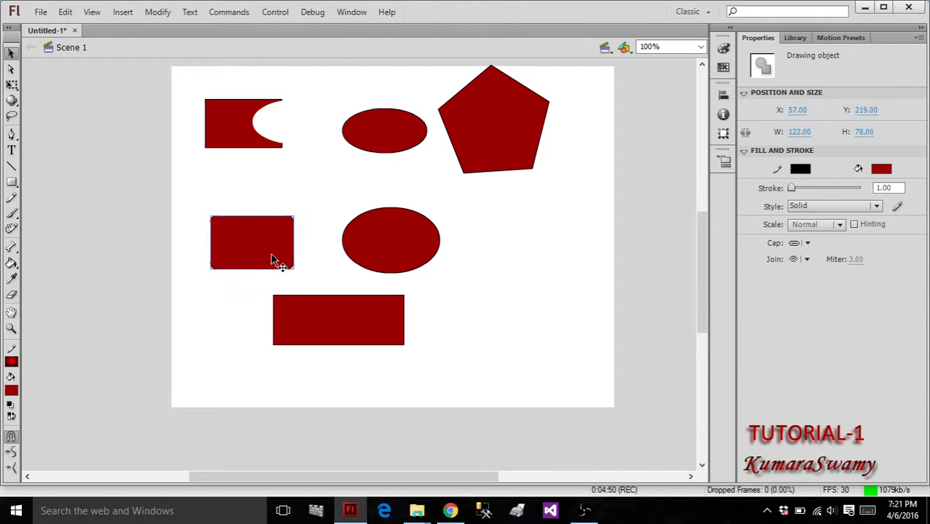
{"action": "left_click", "coordinate": [12, 182]}
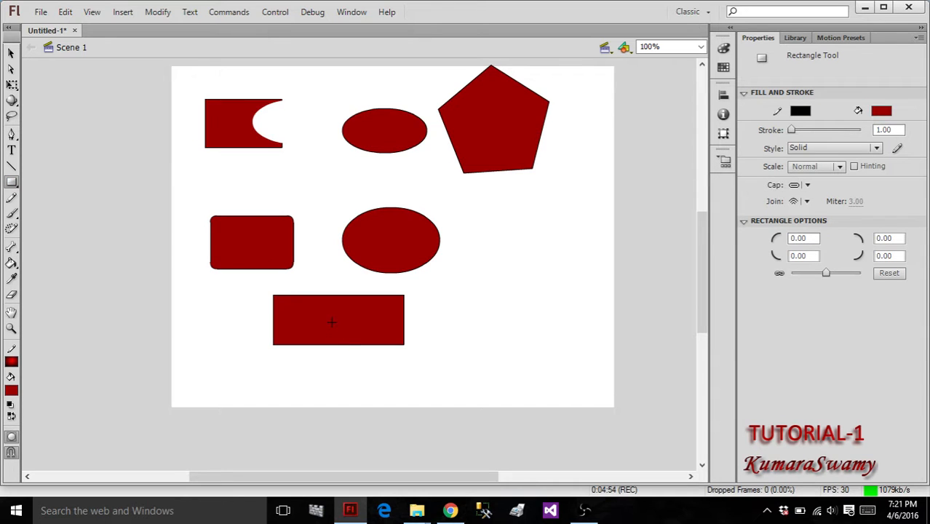
{"action": "key", "text": "v"}
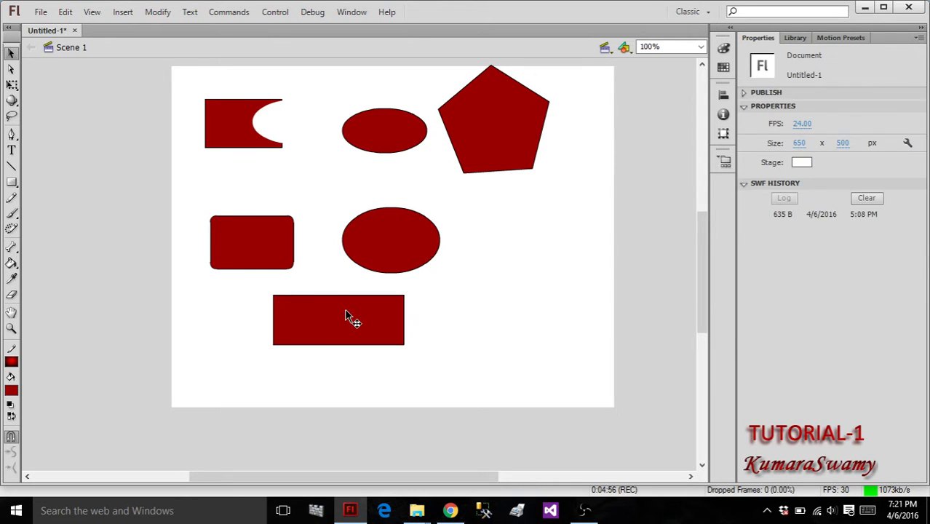
{"action": "left_click", "coordinate": [344, 308]}
{"action": "double_click", "coordinate": [263, 263]}
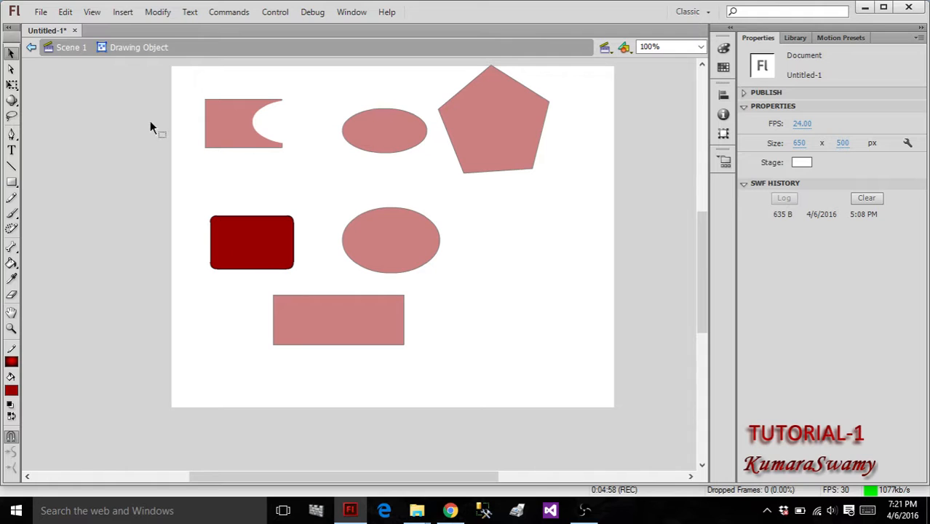
{"action": "left_click", "coordinate": [71, 47]}
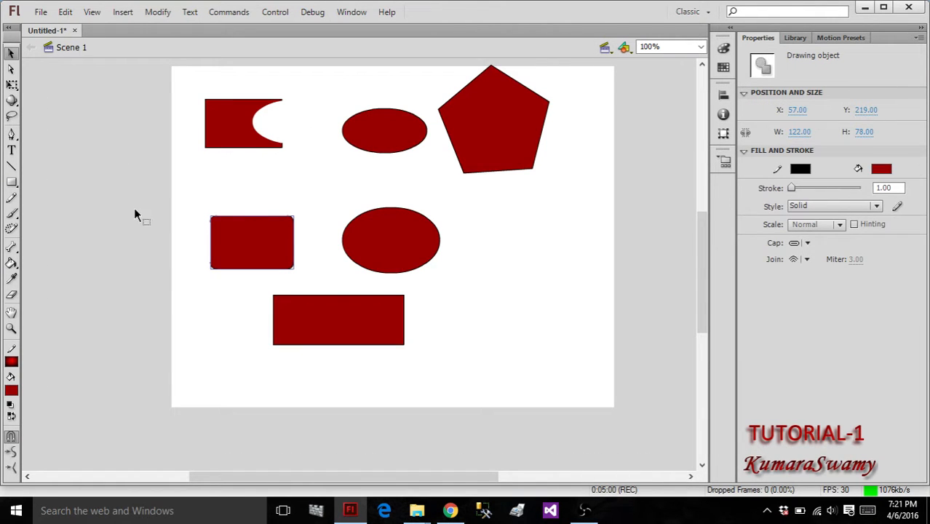
Select the rounded rectangle and the wide rectangle in turn to compare their drawing object properties.
{"action": "left_click", "coordinate": [12, 182]}
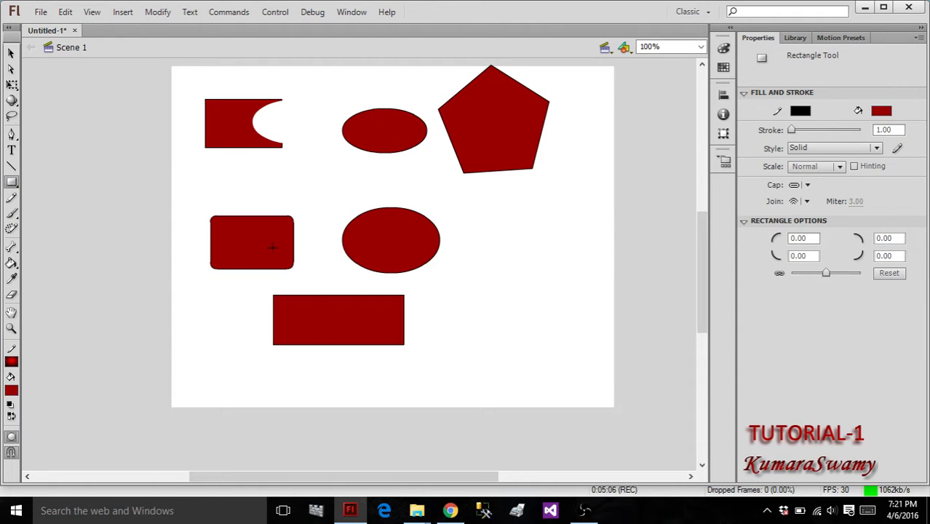
{"action": "left_click", "coordinate": [11, 53]}
{"action": "left_click", "coordinate": [239, 230]}
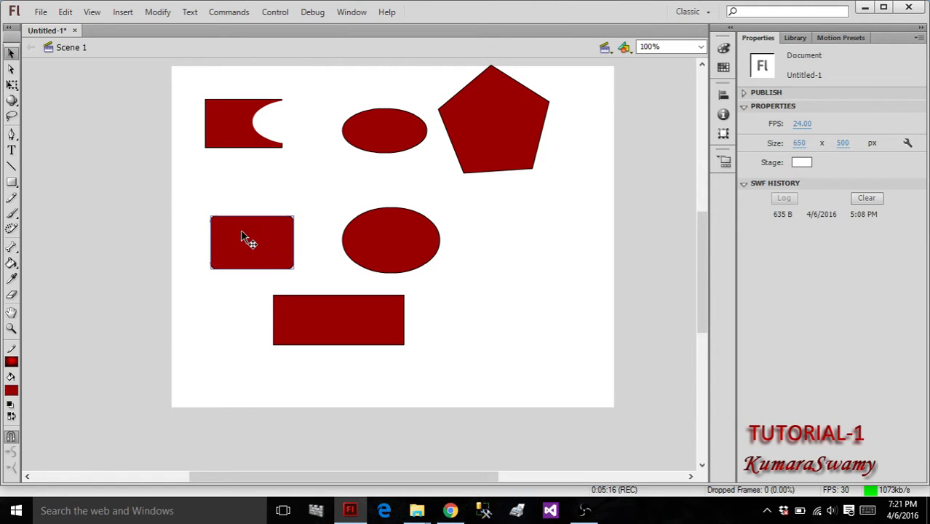
{"action": "left_click", "coordinate": [323, 319]}
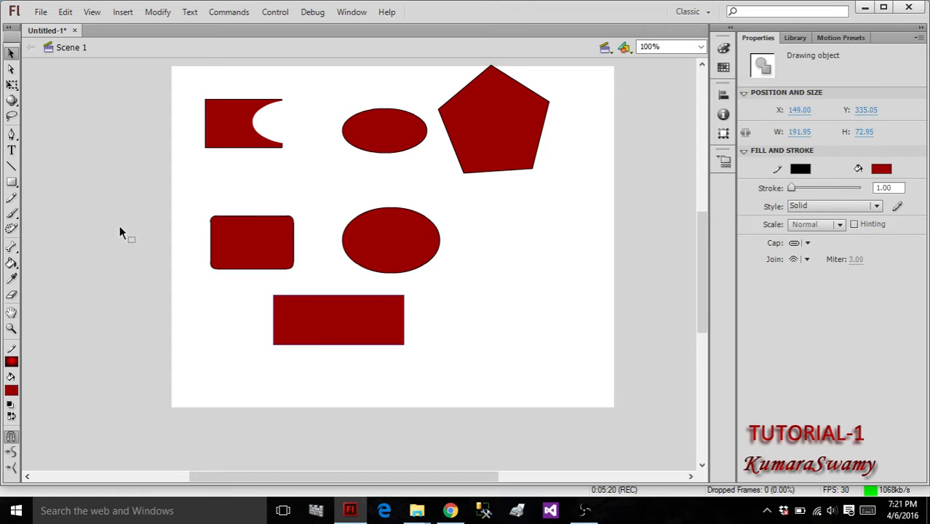
Draw a rectangle with object drawing off beside the lower oval, and a rectangle primitive about 132 by 65 px below it.
{"action": "left_click", "coordinate": [10, 184]}
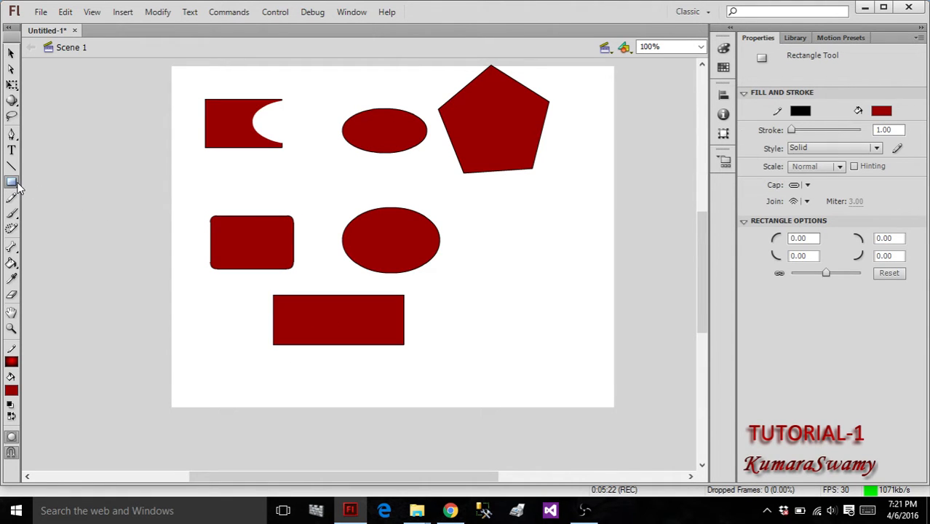
{"action": "left_click_drag", "start_coordinate": [11, 183], "coordinate": [61, 198]}
{"action": "left_click_drag", "start_coordinate": [10, 184], "coordinate": [43, 183]}
{"action": "left_click", "coordinate": [11, 437]}
{"action": "left_click_drag", "start_coordinate": [490, 228], "coordinate": [566, 280]}
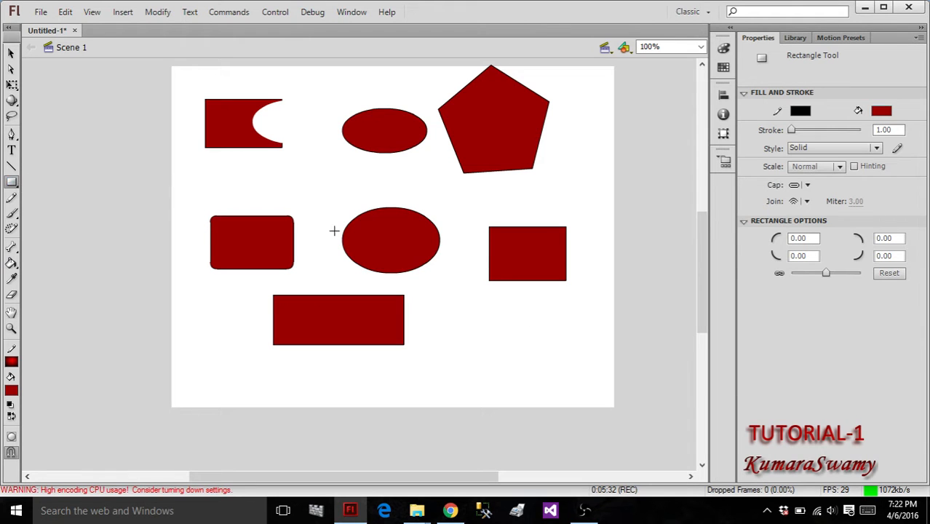
{"action": "left_click_drag", "start_coordinate": [12, 186], "coordinate": [62, 211]}
{"action": "left_click_drag", "start_coordinate": [478, 322], "coordinate": [569, 366]}
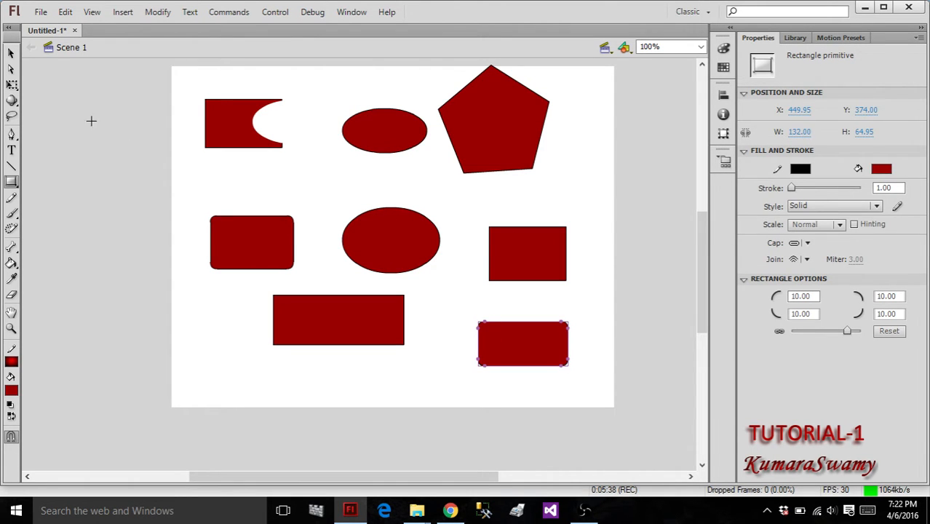
Delete the merged-shape rectangle beside the lower oval.
{"action": "left_click", "coordinate": [11, 53]}
{"action": "left_click", "coordinate": [518, 250]}
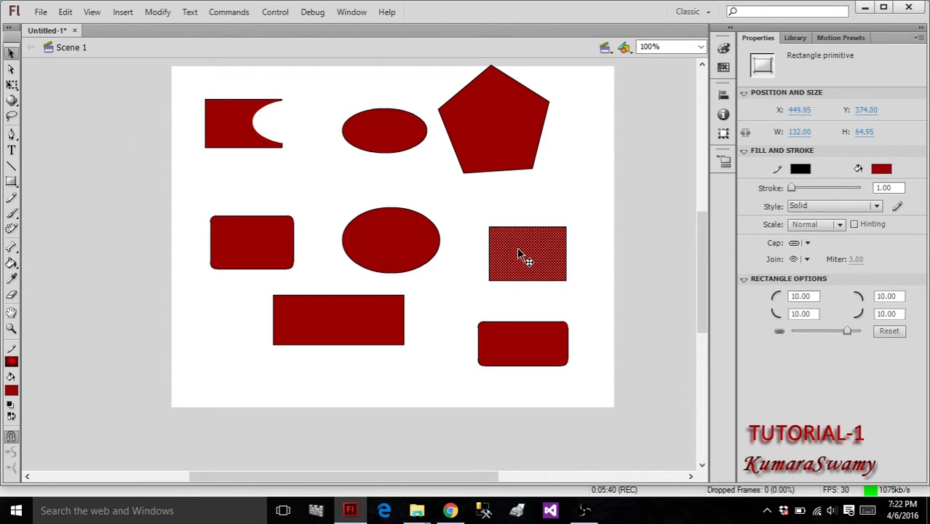
{"action": "key", "text": "Delete"}
Compare selecting the rectangle primitive and the rounded rectangle, and move the wide rectangle slightly farther down the stage.
{"action": "left_click", "coordinate": [509, 347]}
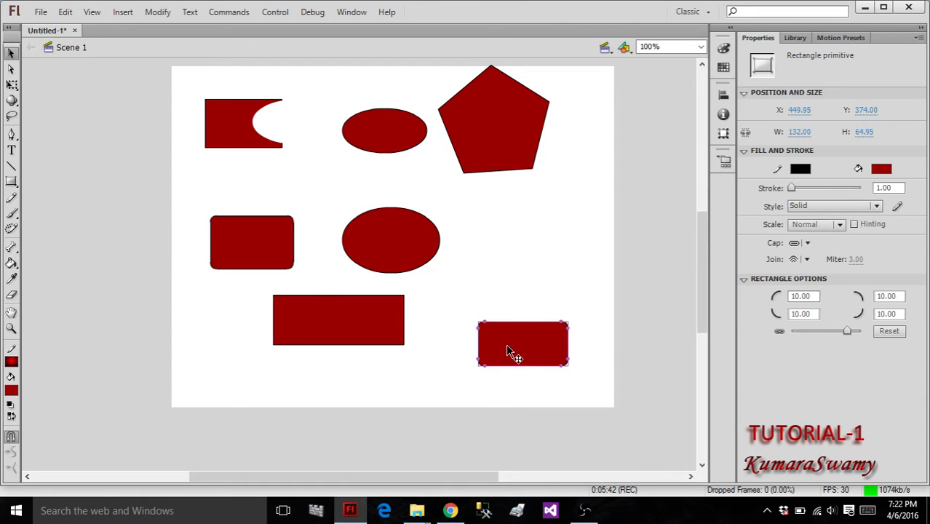
{"action": "left_click", "coordinate": [288, 264]}
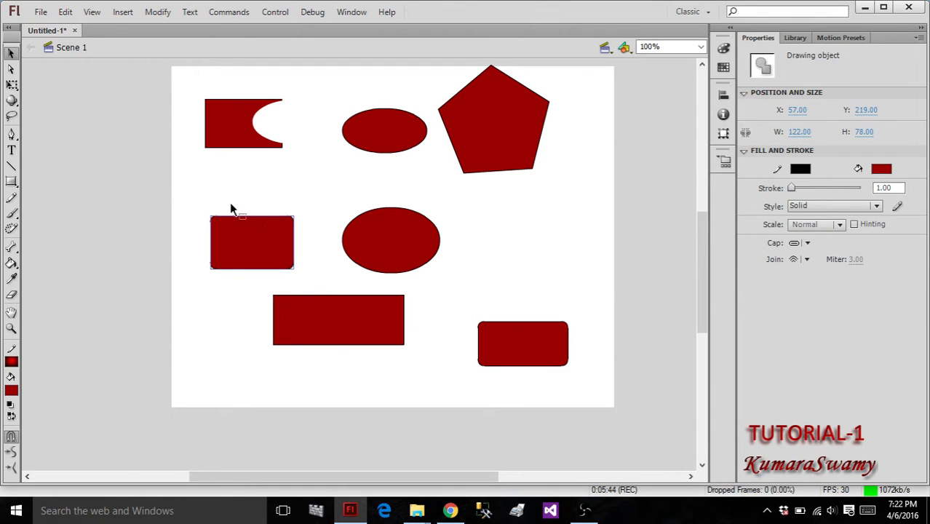
{"action": "left_click_drag", "start_coordinate": [187, 233], "coordinate": [270, 209]}
{"action": "left_click_drag", "start_coordinate": [326, 312], "coordinate": [327, 332]}
Select the rounded rectangle, the wide rectangle and the rectangle primitive in turn to compare their object types and options.
{"action": "left_click", "coordinate": [259, 258]}
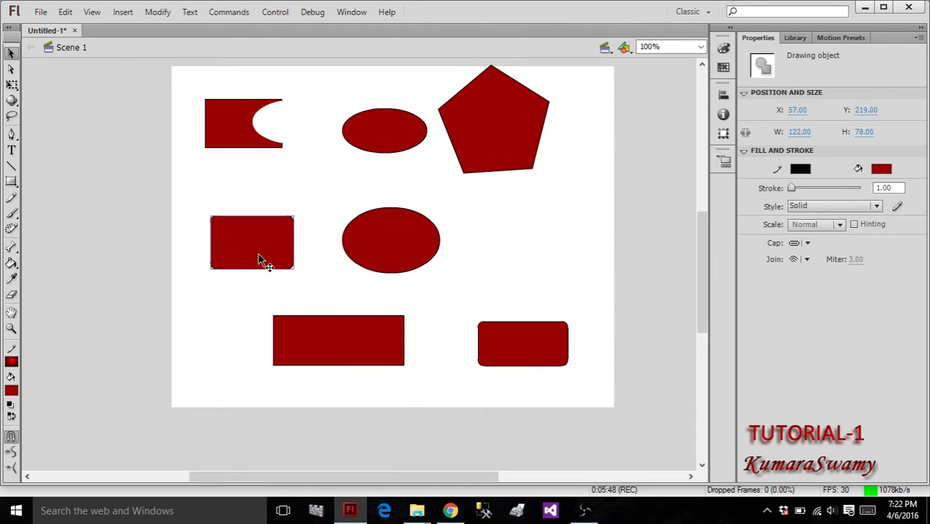
{"action": "left_click", "coordinate": [347, 352]}
{"action": "left_click", "coordinate": [503, 349]}
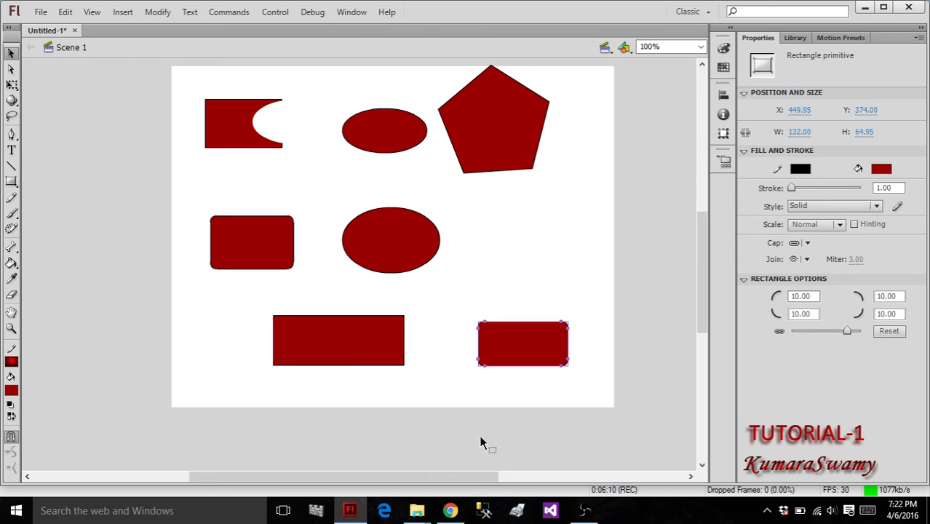
{"action": "left_click", "coordinate": [583, 511]}
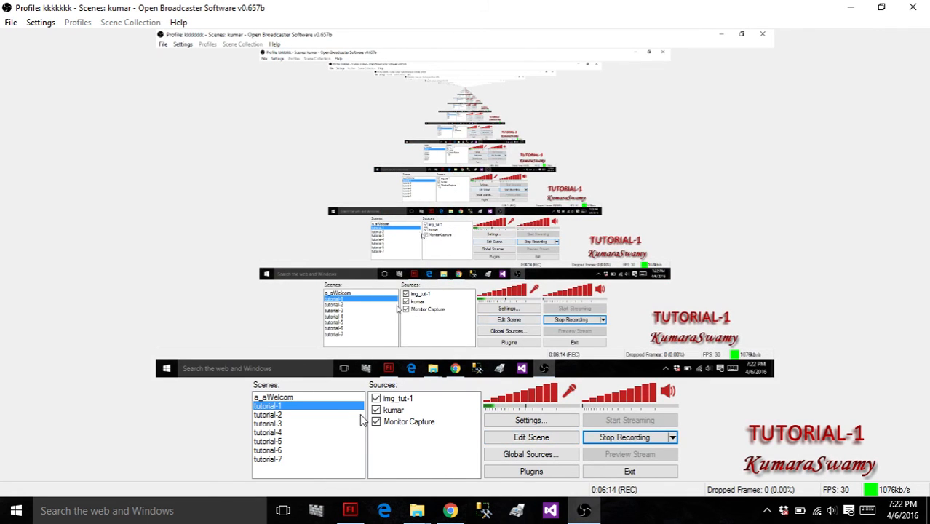